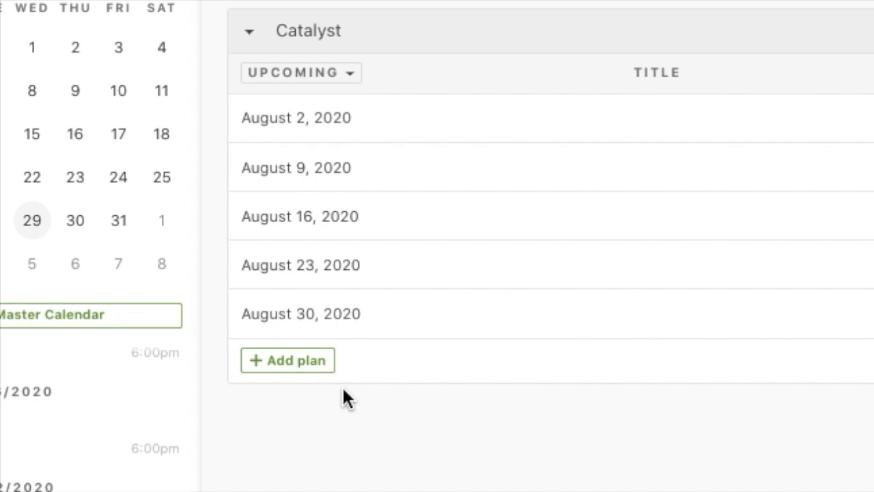
# - Open the Add Plans dialog and examine its Quantity and Copy Times From options without adding a plan
pyautogui.click(316, 361)
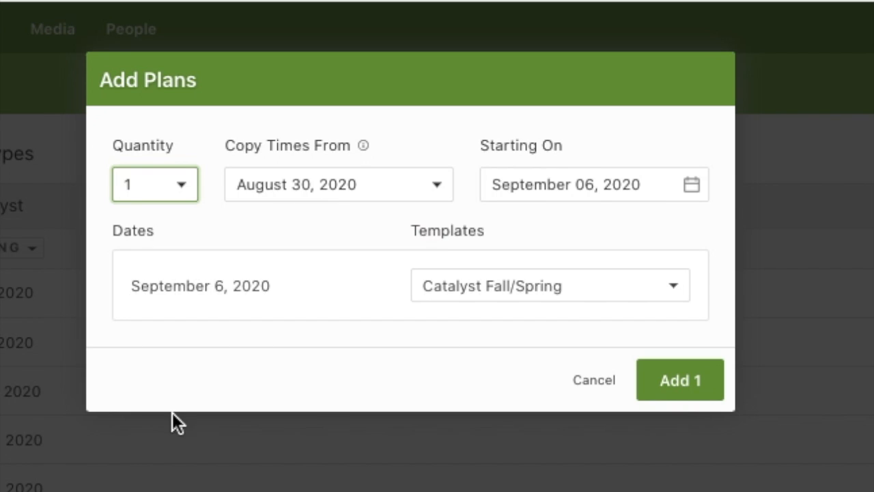
pyautogui.click(164, 193)
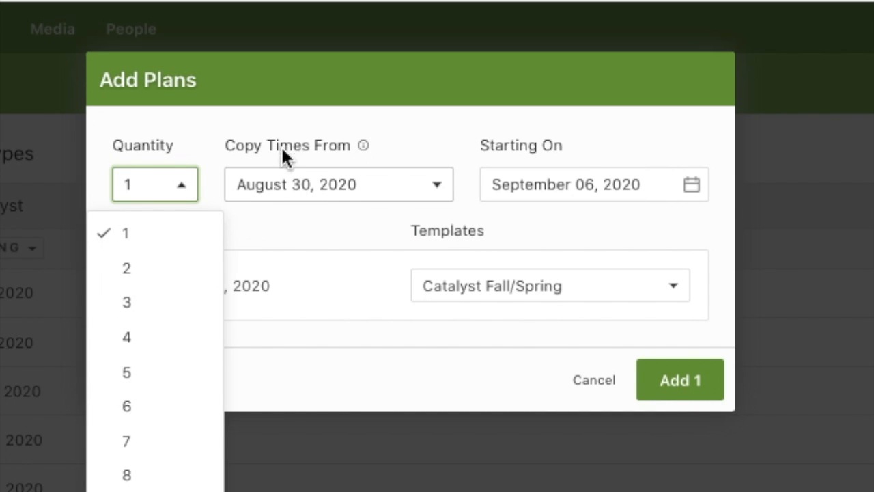
pyautogui.click(249, 137)
pyautogui.click(395, 189)
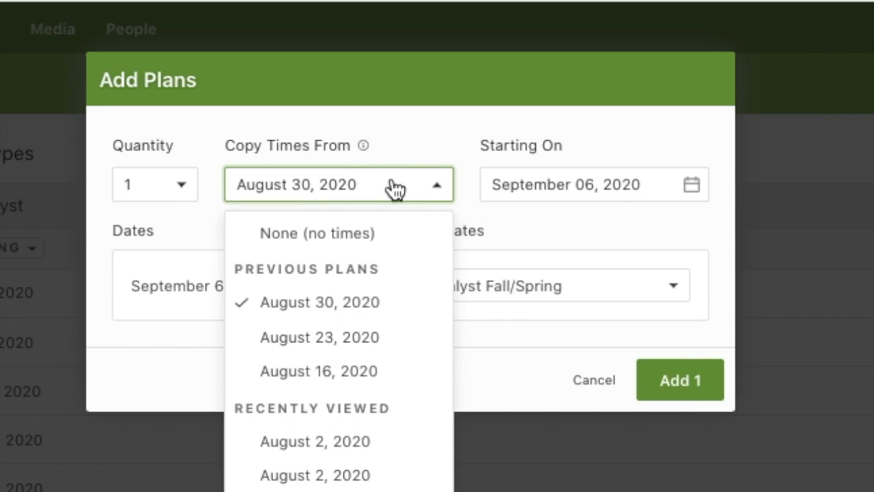
pyautogui.click(413, 129)
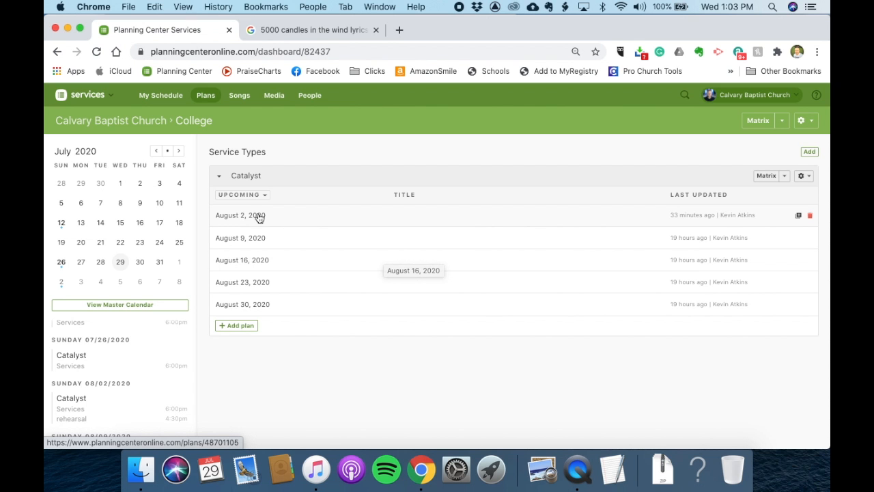
# - Open the August 2, 2020 plan and review the rehearsal time's Tech Team reminder options
pyautogui.click(255, 216)
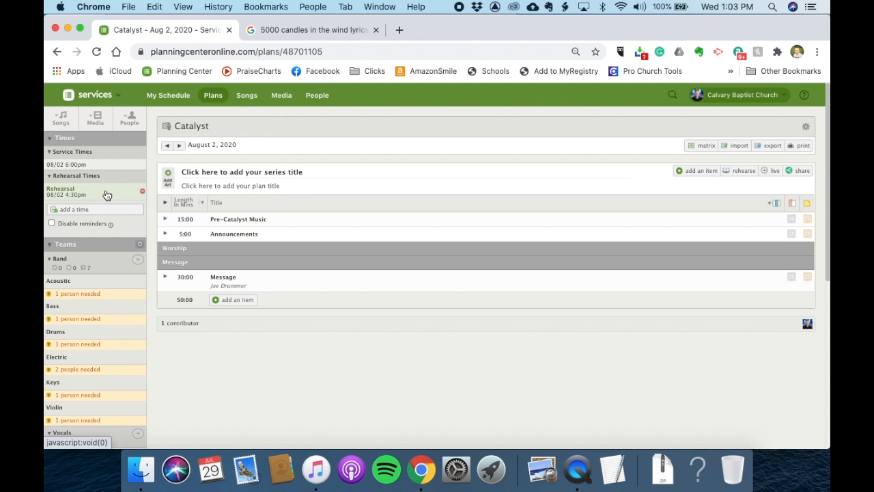
pyautogui.click(105, 192)
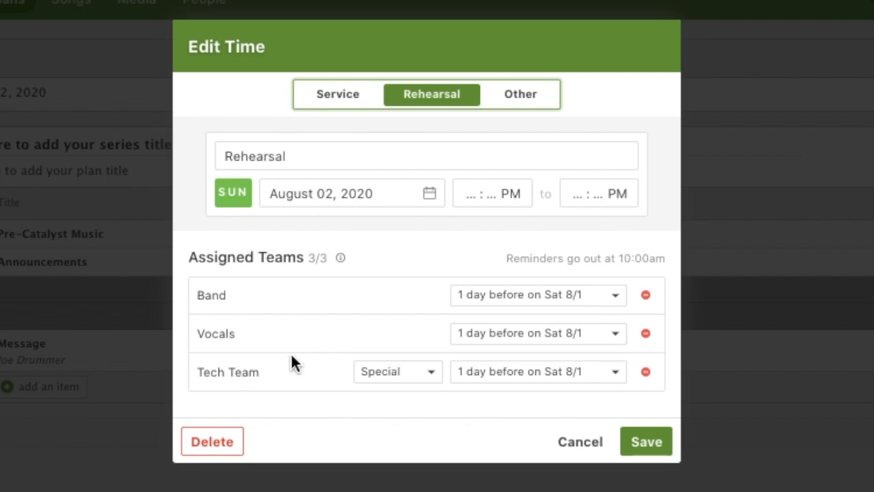
pyautogui.click(537, 376)
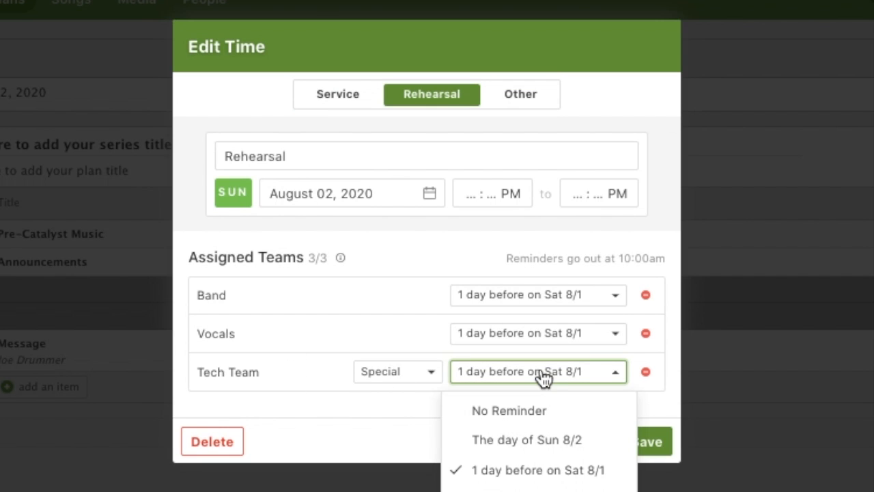
pyautogui.click(540, 377)
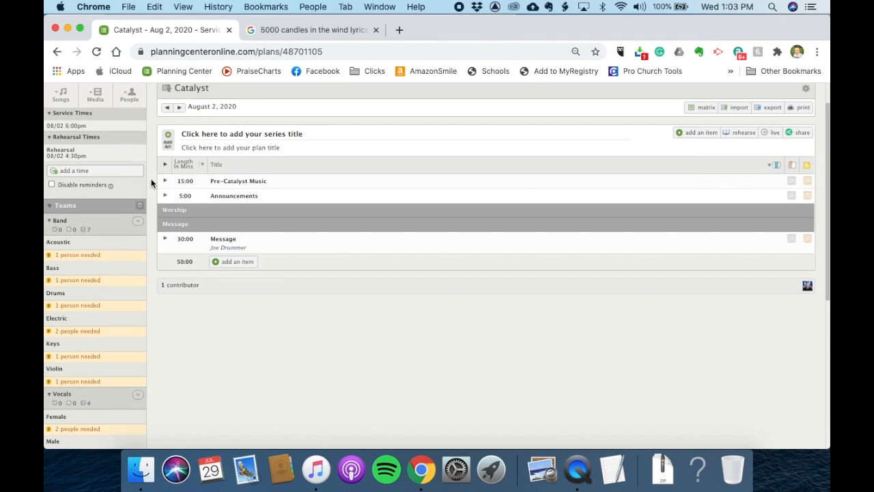
# - Increase the number of people needed for the Violin position
pyautogui.scroll(-2, 151, 178)
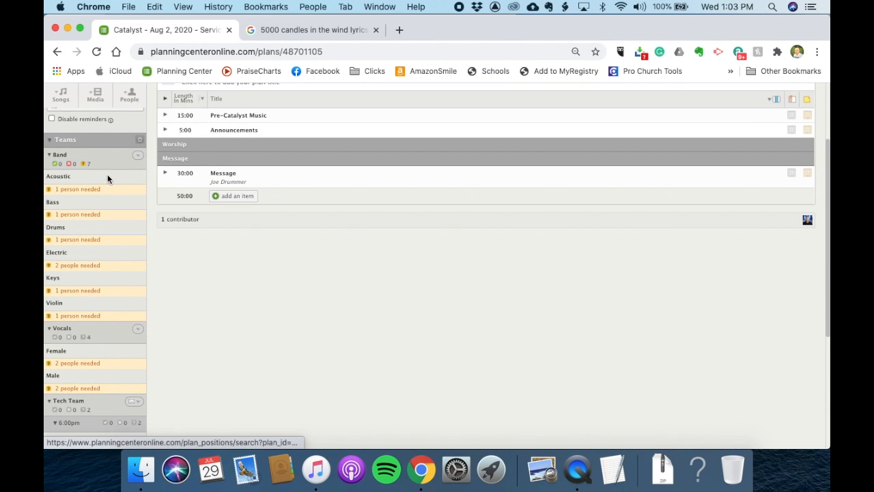
pyautogui.scroll(-2, 96, 335)
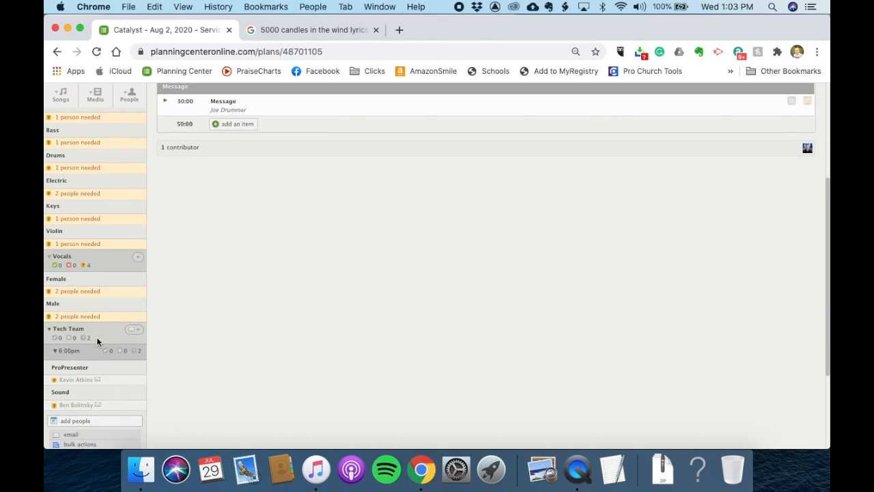
pyautogui.scroll(4, 96, 336)
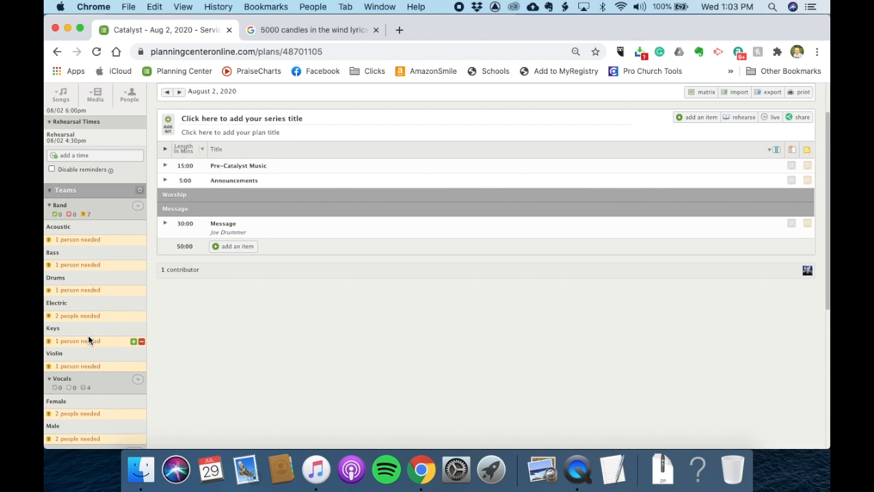
pyautogui.scroll(-2, 88, 335)
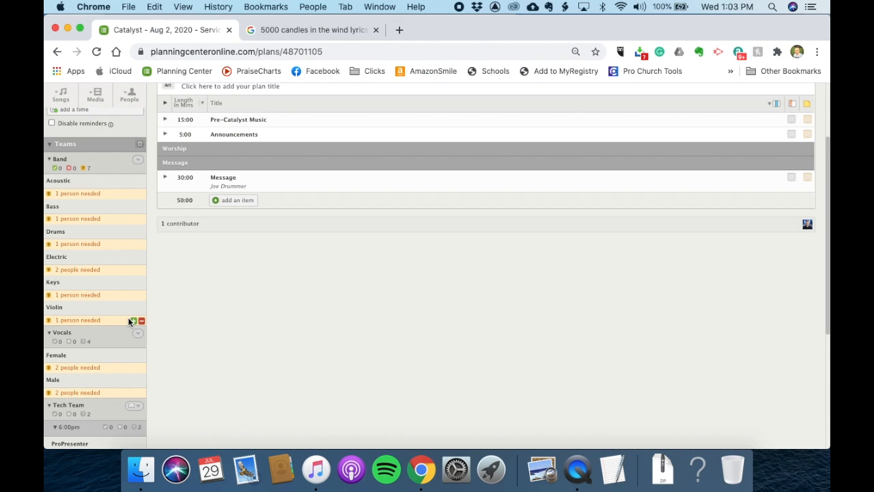
pyautogui.click(134, 321)
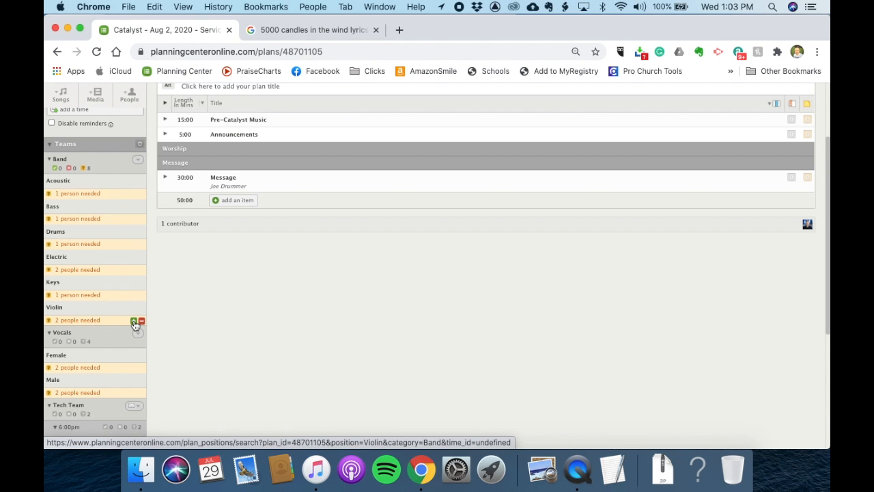
# - Open the Bass position's people list and check the first listed person
pyautogui.click(78, 224)
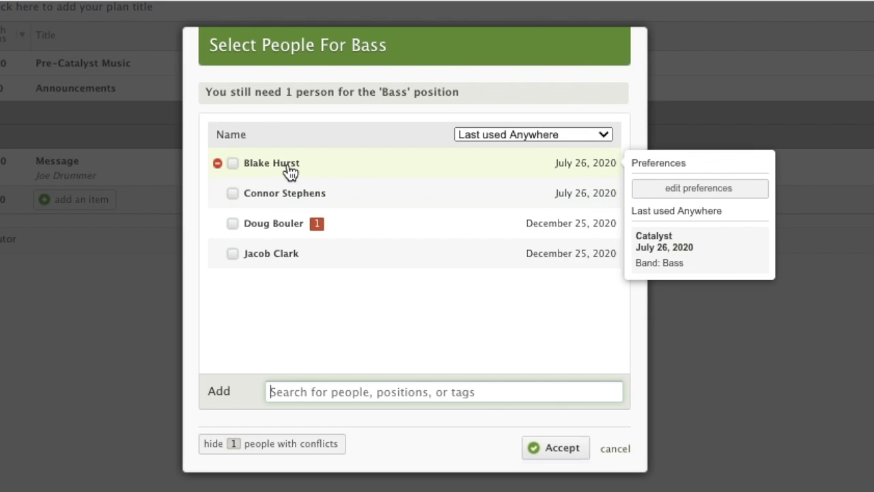
pyautogui.click(290, 171)
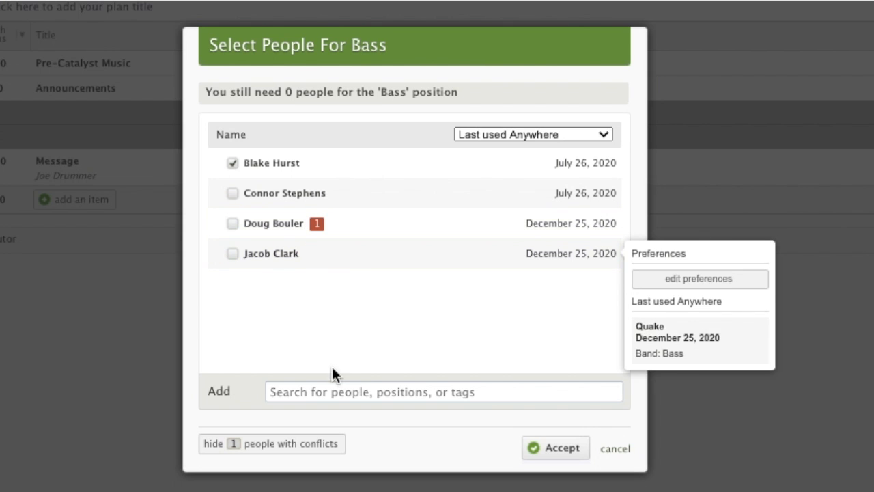
# - Search for another person by name, add them to the Bass list, and accept the selection
pyautogui.click(342, 388)
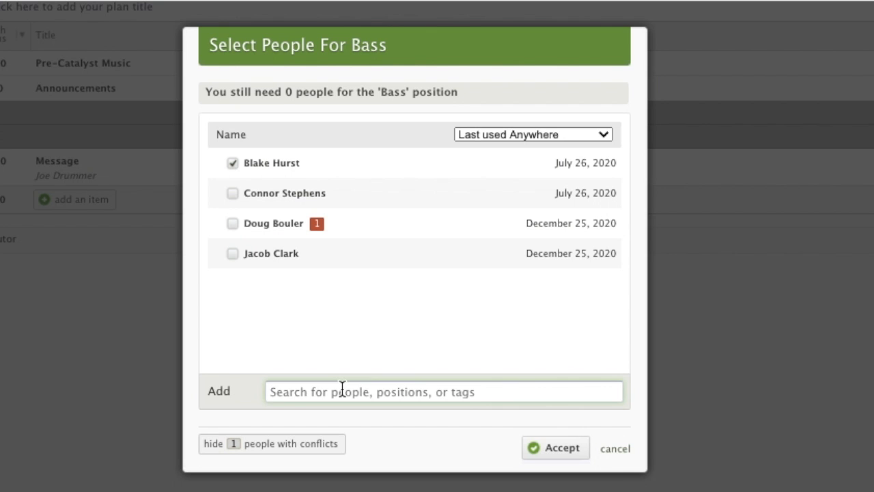
pyautogui.write('kevin')
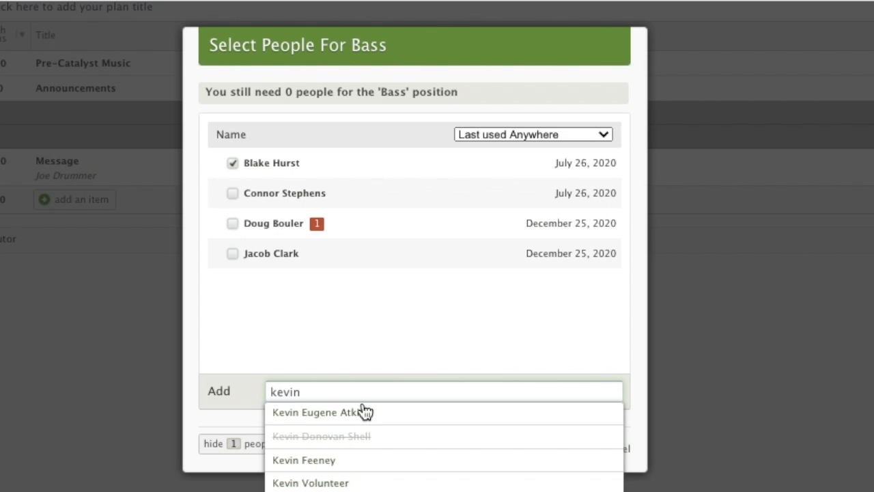
pyautogui.click(376, 415)
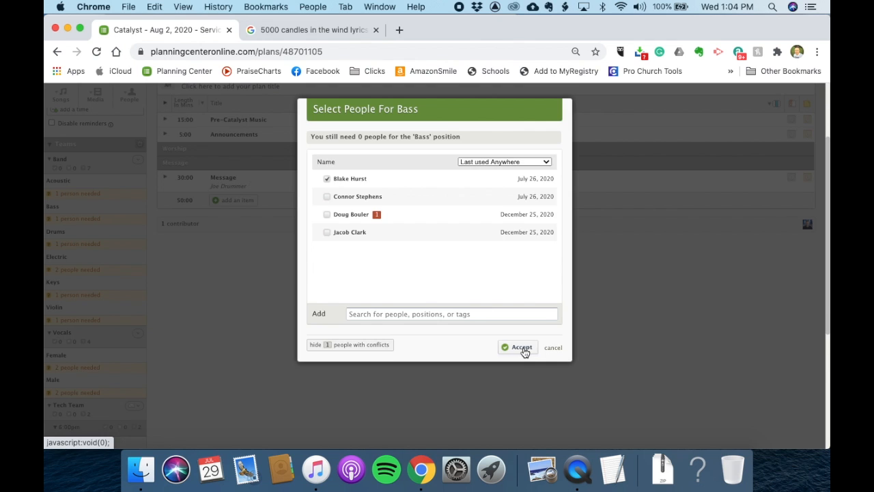
pyautogui.click(522, 349)
# - Assign the first listed person to the Drums position and accept
pyautogui.click(89, 245)
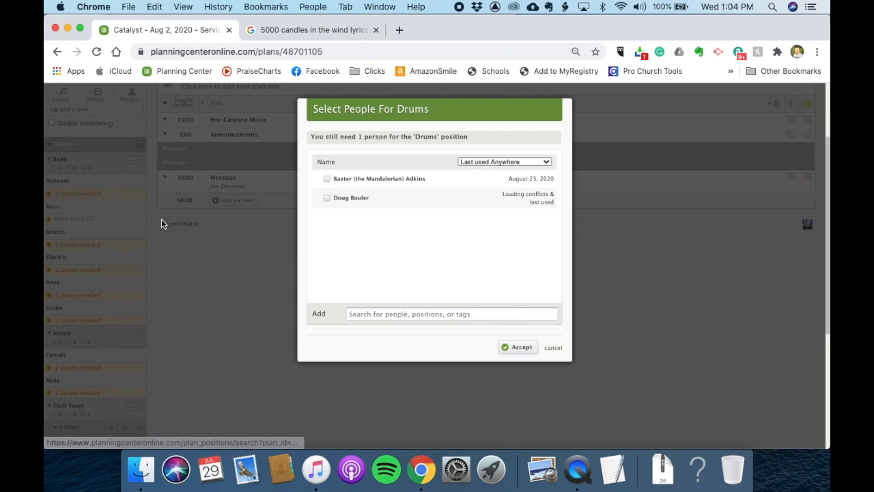
pyautogui.click(369, 182)
pyautogui.click(519, 347)
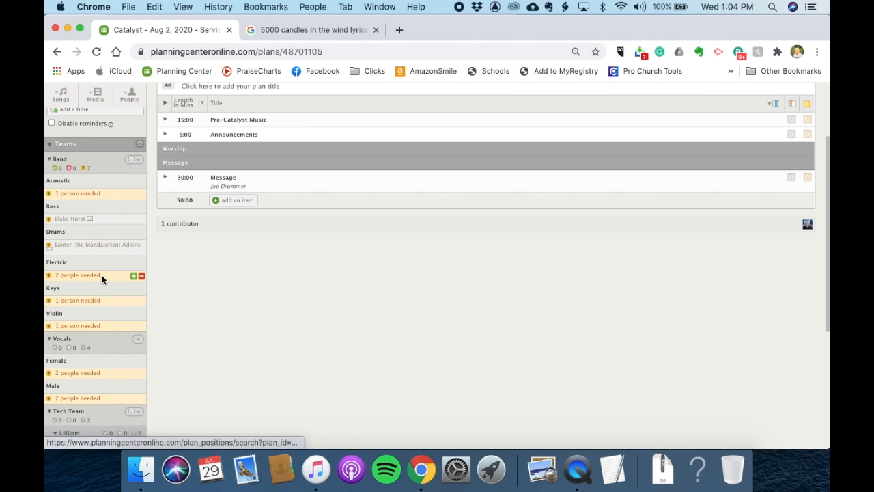
# - Assign the fourth listed person to the Keys position and accept
pyautogui.click(93, 302)
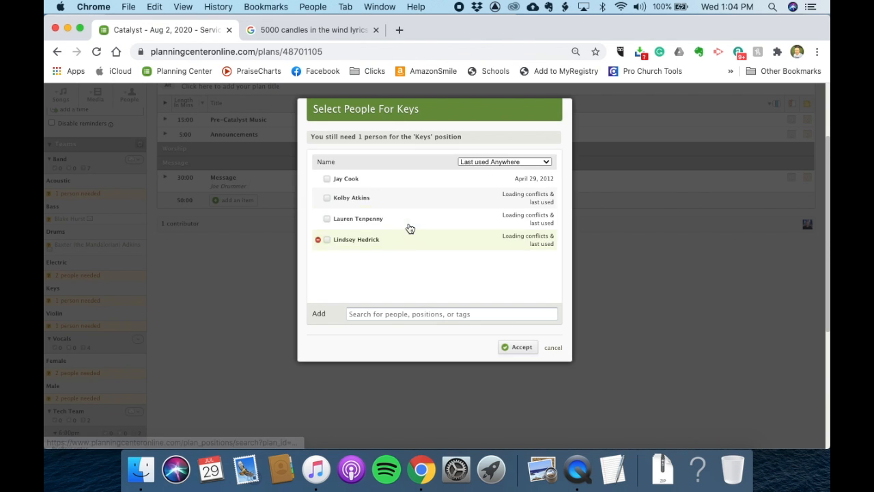
pyautogui.click(355, 233)
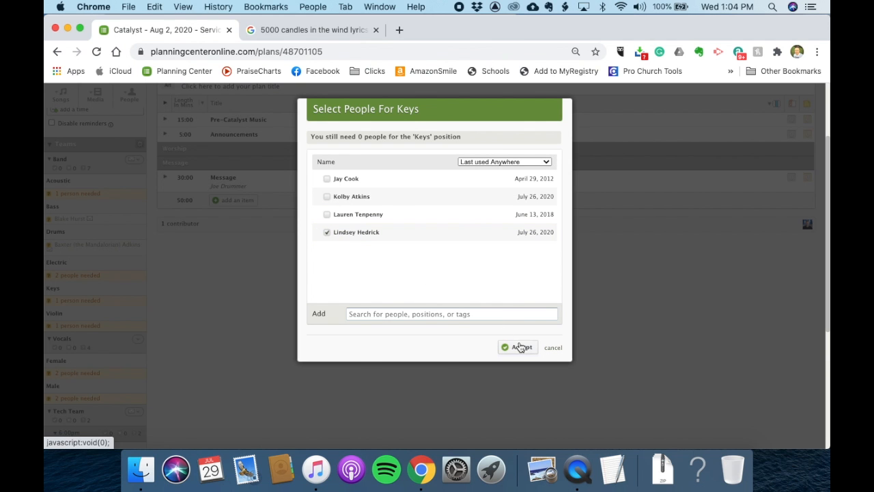
pyautogui.click(520, 348)
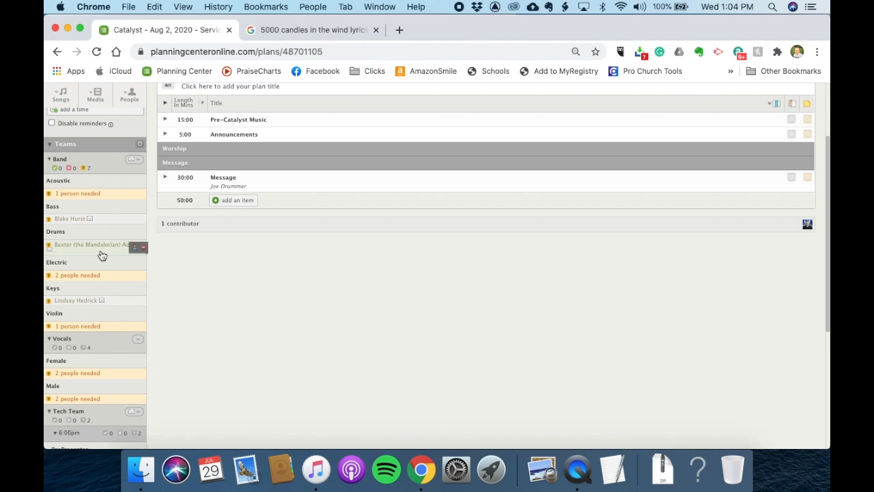
# - Add the song 10,000 Reasons (Bless The Lord) by searching 'bless the', accept it, and move it into the Worship section
pyautogui.scroll(-3, 101, 253)
pyautogui.scroll(5, 102, 254)
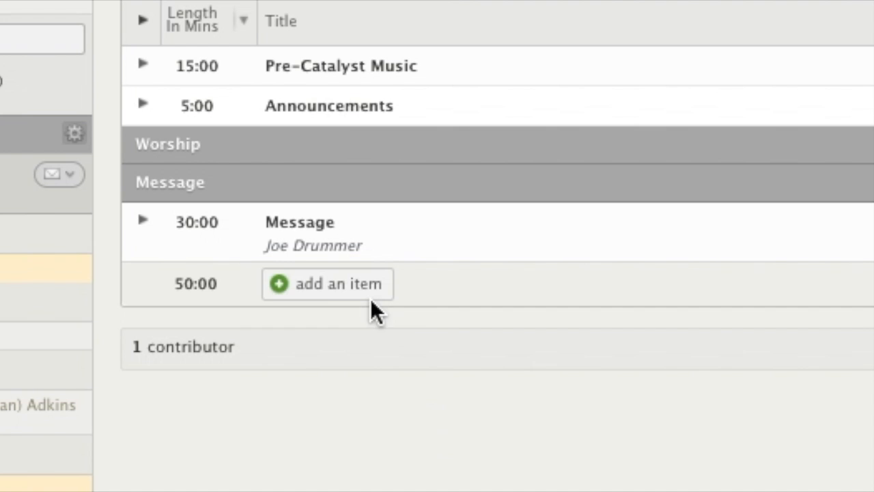
pyautogui.click(243, 300)
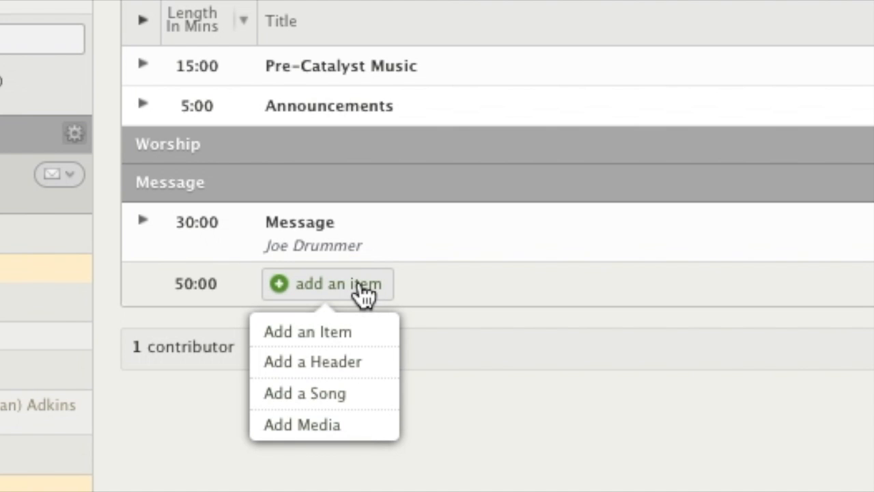
pyautogui.click(318, 393)
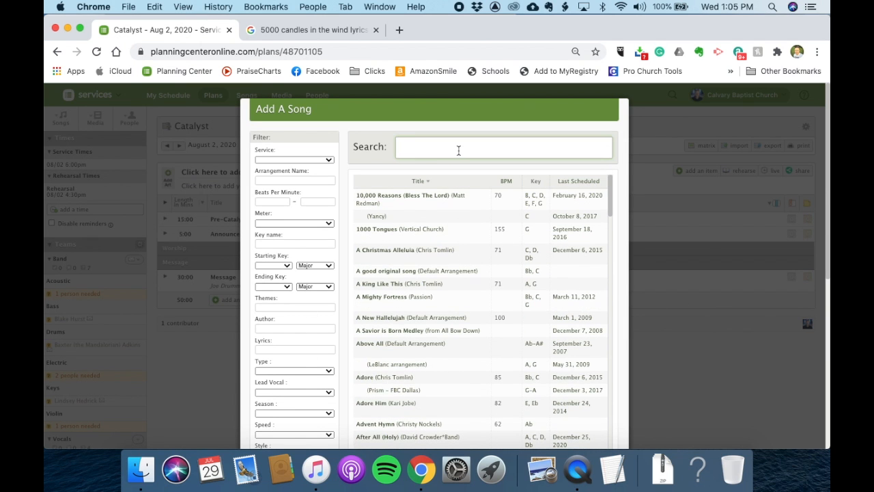
pyautogui.write('less the')
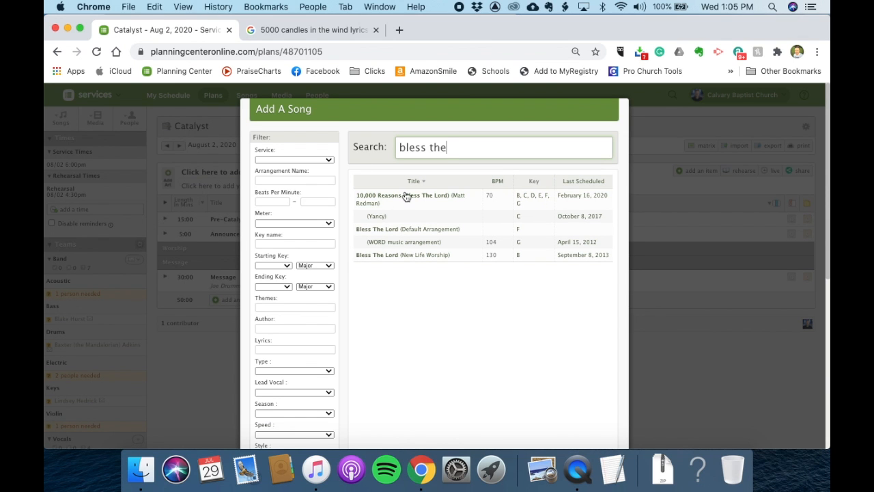
pyautogui.click(430, 198)
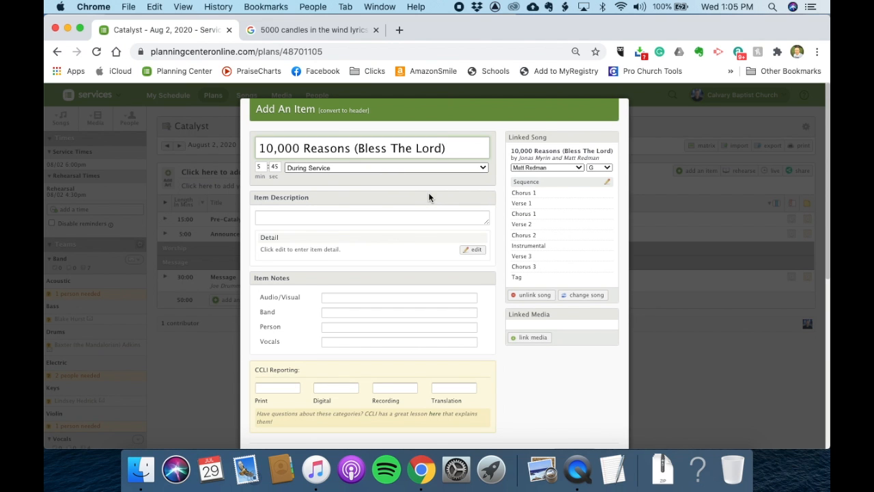
pyautogui.click(607, 168)
pyautogui.click(596, 166)
pyautogui.scroll(-5, 564, 288)
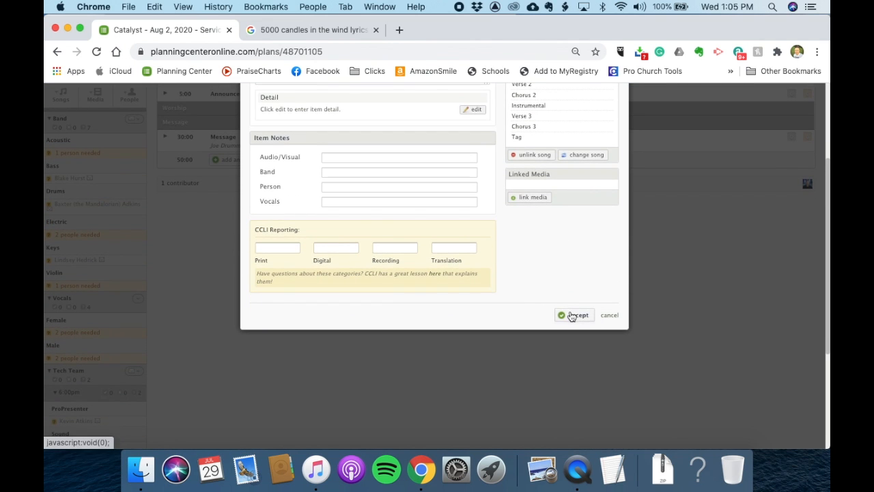
pyautogui.click(573, 315)
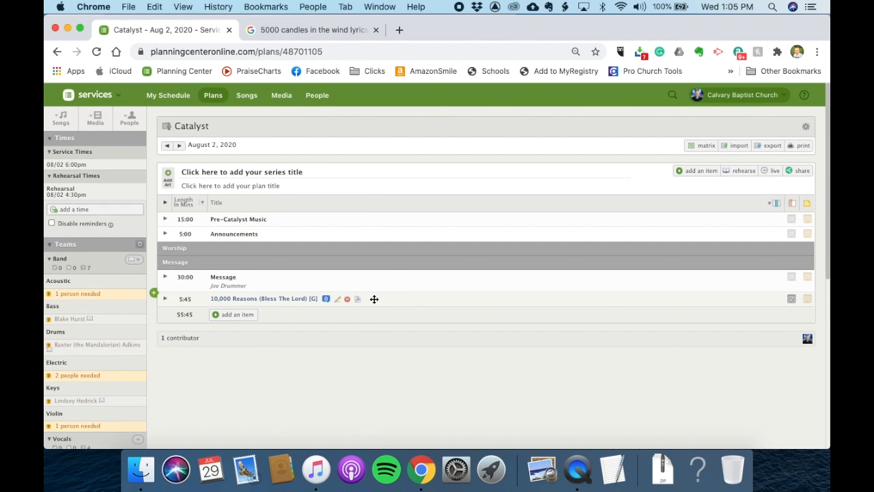
pyautogui.moveTo(380, 298); pyautogui.dragTo(400, 262)
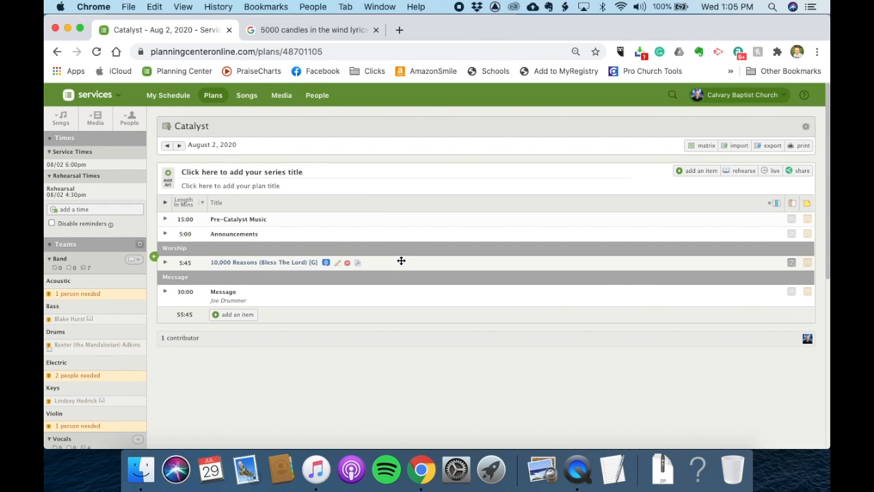
# - Start creating a new song titled 5,000 Candles from the songs list
pyautogui.click(62, 120)
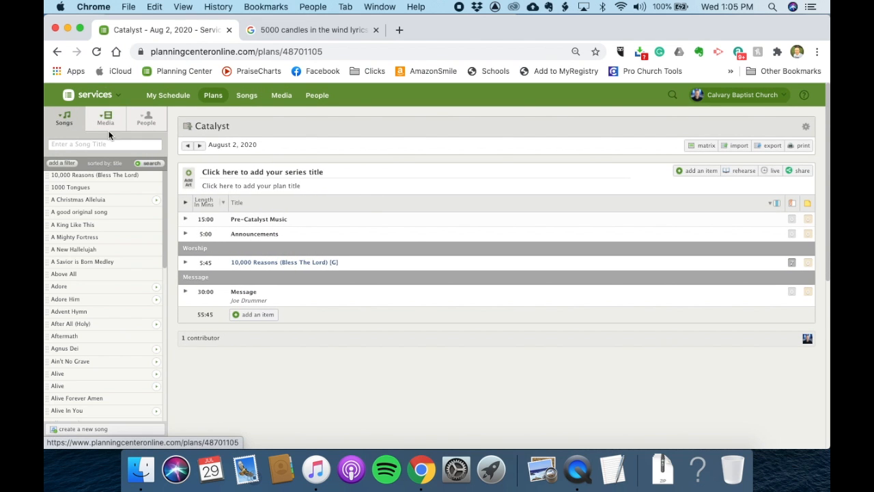
pyautogui.moveTo(124, 273); pyautogui.dragTo(117, 307)
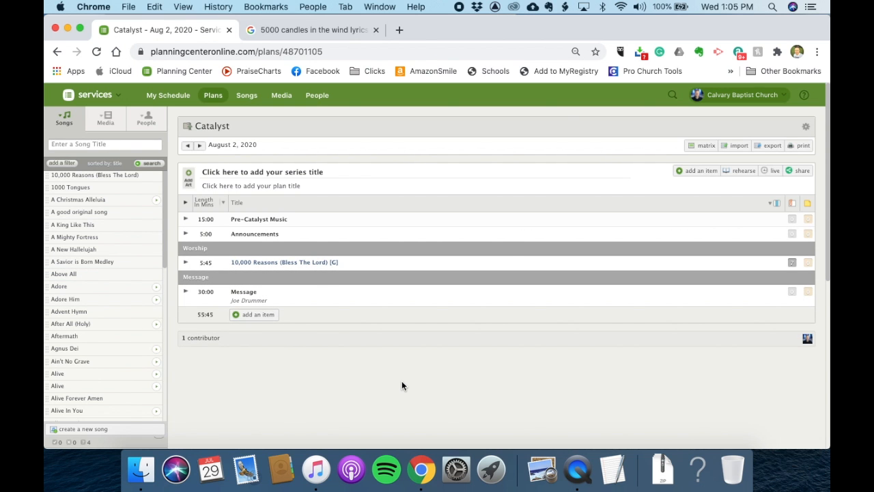
pyautogui.click(108, 428)
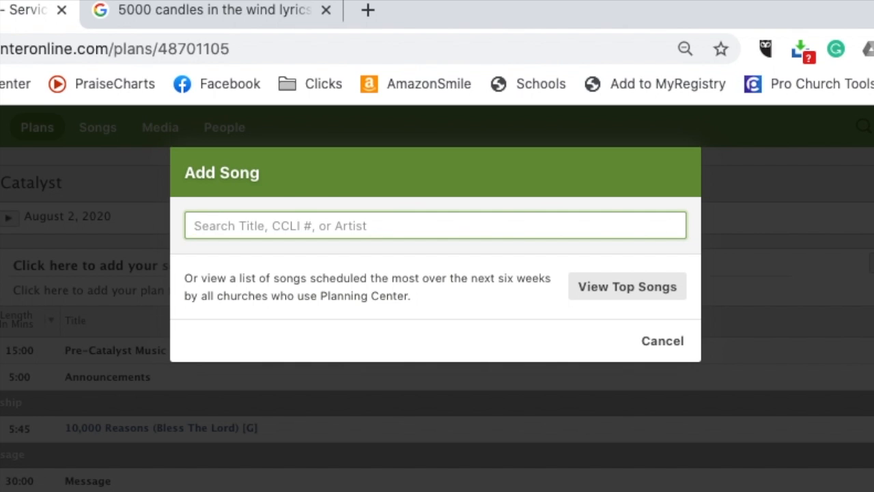
pyautogui.write('bless')
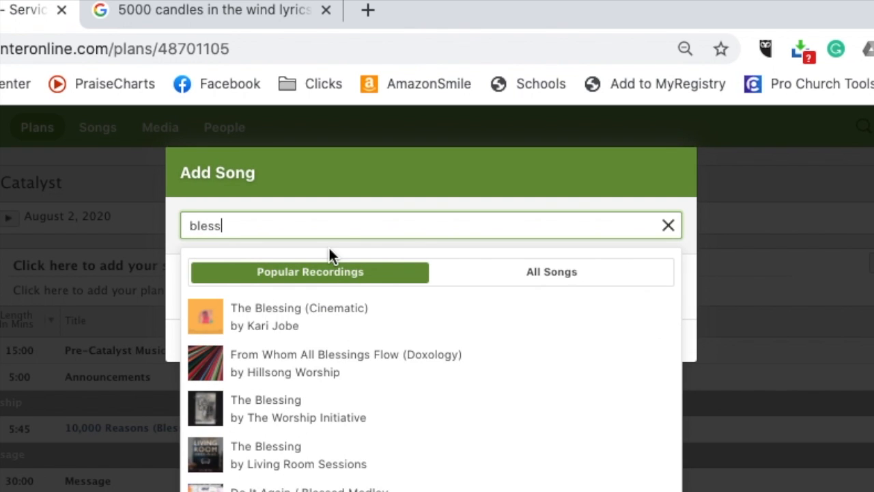
pyautogui.doubleClick(344, 229)
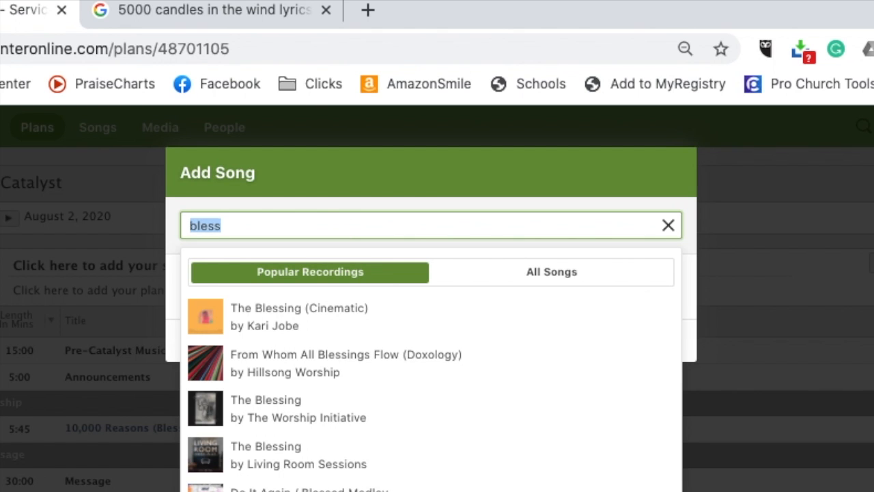
pyautogui.write('5,000 Candles')
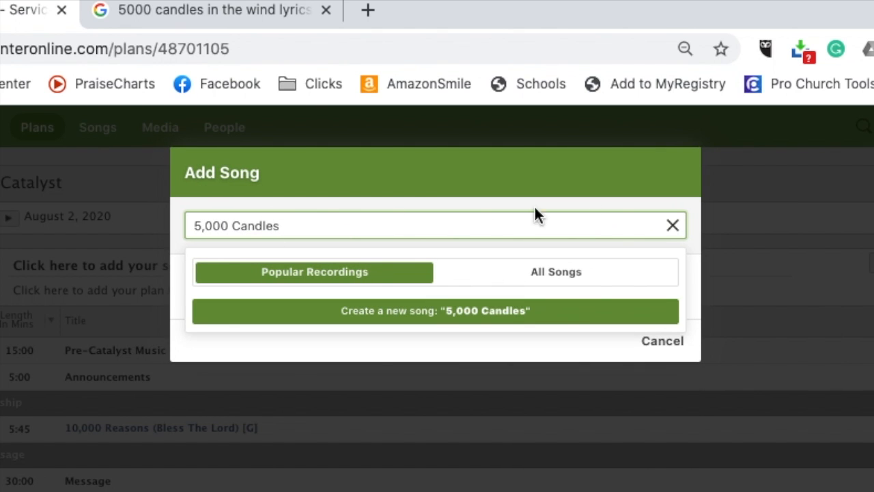
pyautogui.click(416, 315)
# - Name the arrangement Parks & Rec, set its key to D and capo to A, and submit the song
pyautogui.write('Parks & Rec')
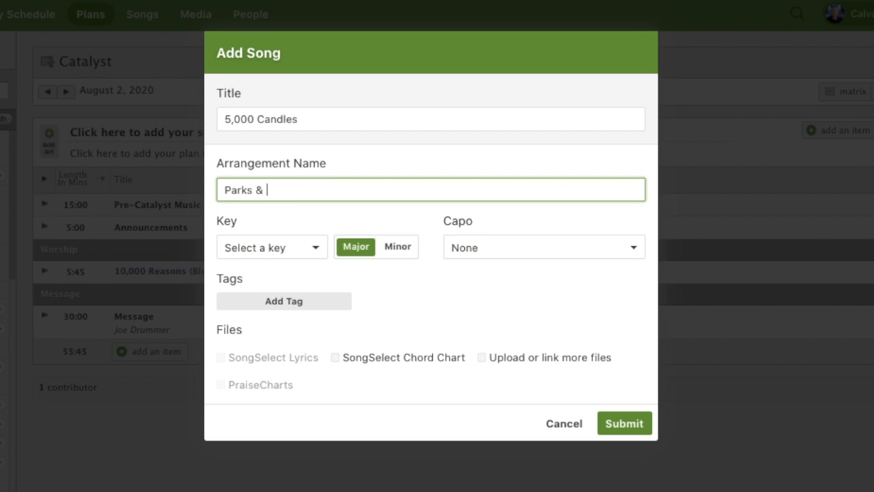
pyautogui.click(306, 248)
pyautogui.click(239, 348)
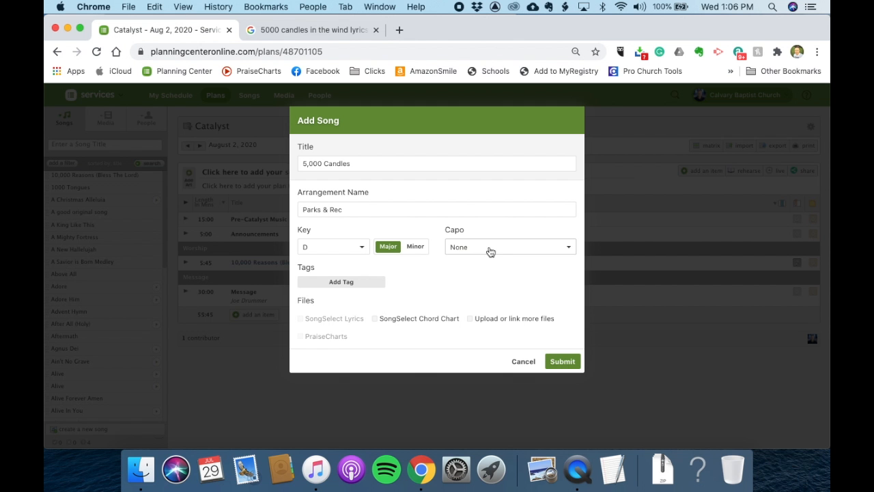
pyautogui.click(490, 252)
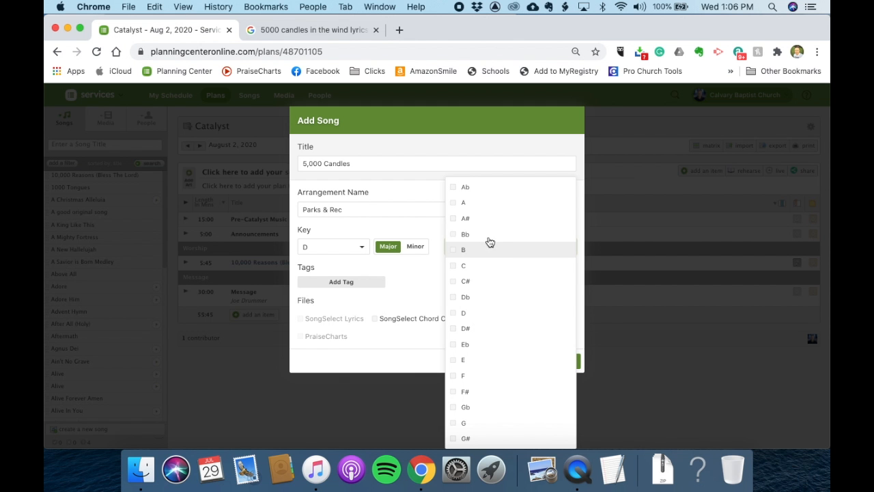
pyautogui.click(457, 204)
pyautogui.click(561, 359)
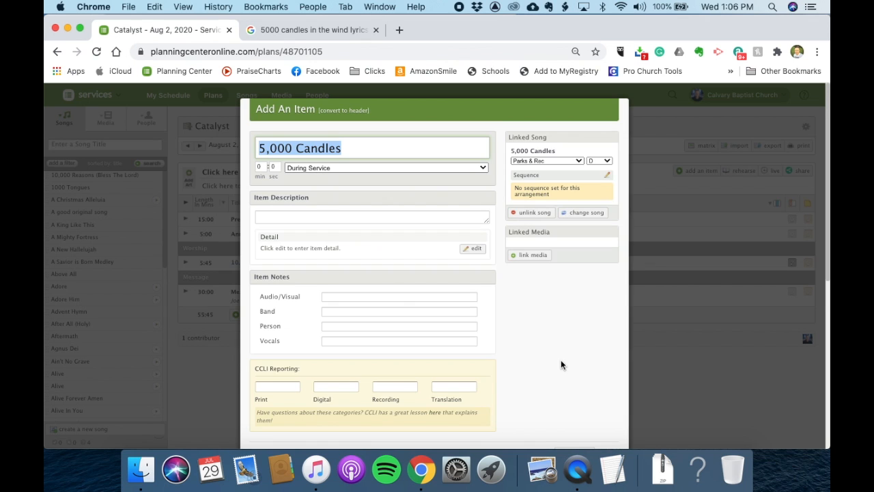
# - Accept the 5,000 Candles item into the plan
pyautogui.click(263, 168)
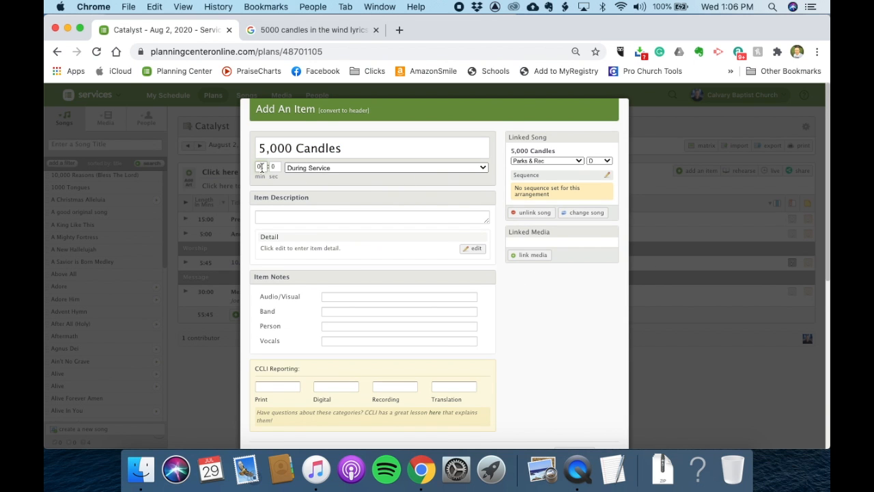
pyautogui.scroll(-5, 566, 312)
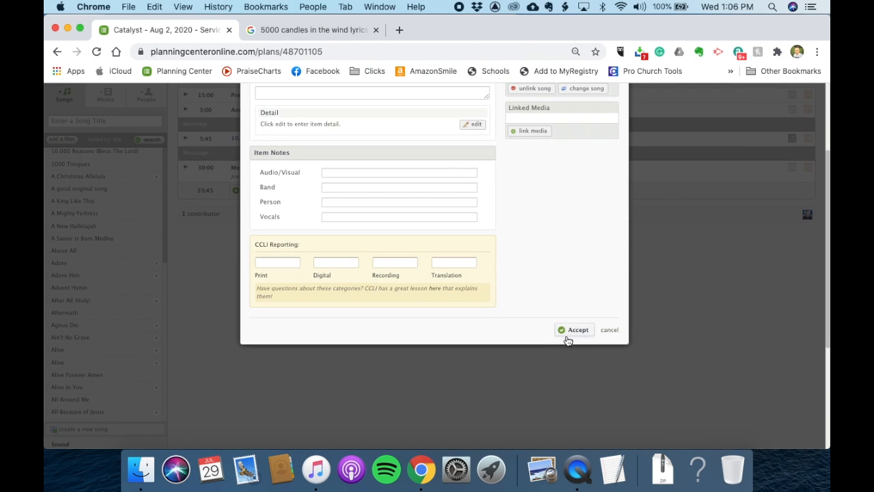
pyautogui.click(577, 331)
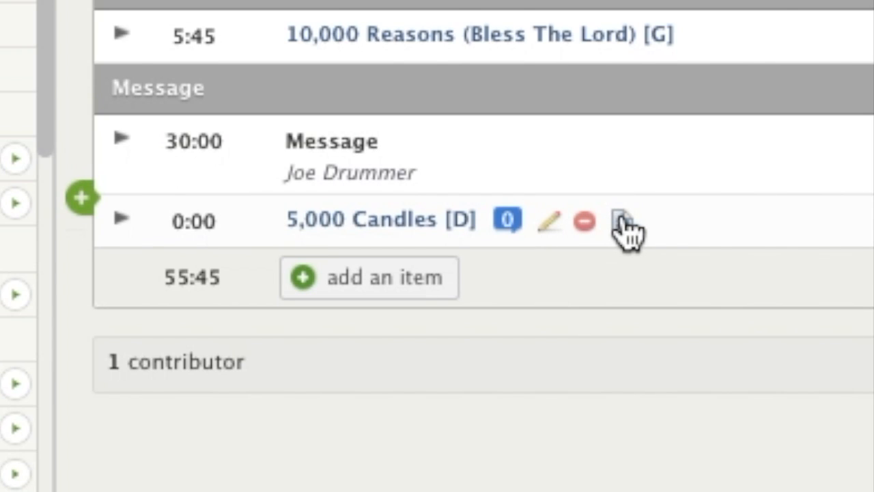
# - Open the song's arrangement and set its length to 1:00, BPM to 60 and meter to 4/4
pyautogui.click(620, 222)
pyautogui.write('1')
pyautogui.click(230, 205)
pyautogui.write('60')
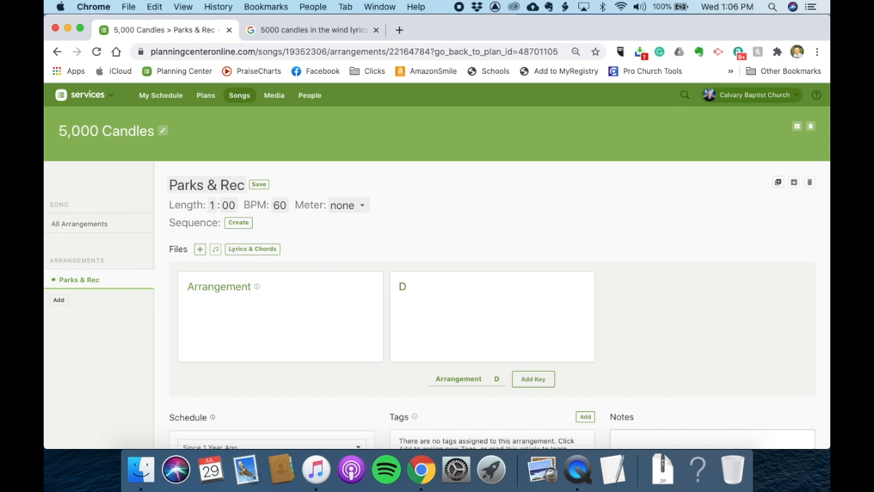
pyautogui.click(346, 207)
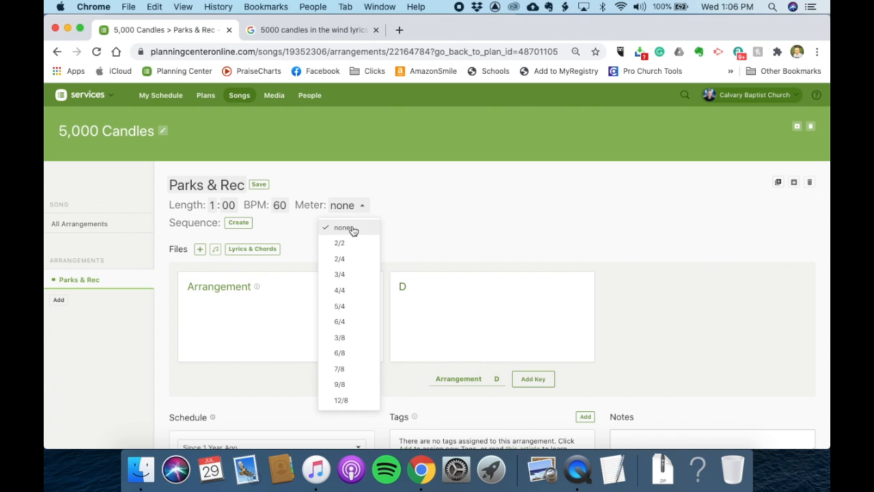
pyautogui.click(356, 294)
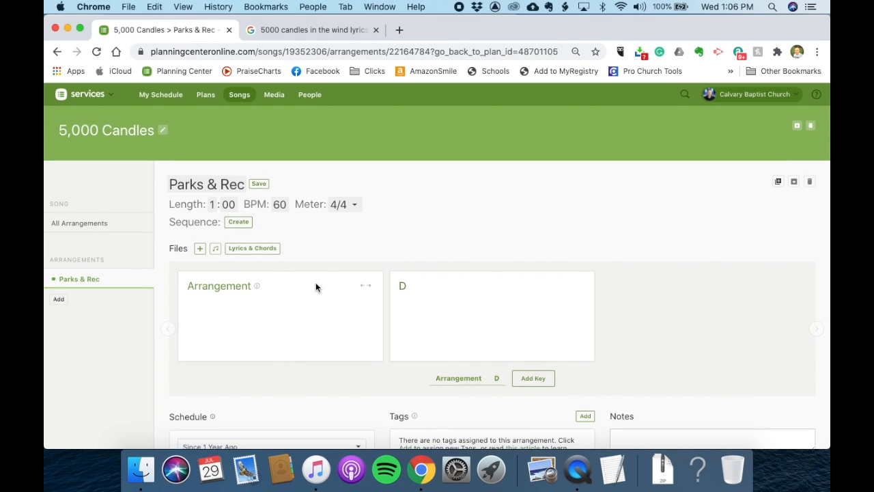
# - Copy the two 'Bye bye Li'l Sebastin' chorus lines from the Google lyrics tab and paste them into the Lyrics & Chords editor
pyautogui.scroll(-2, 315, 286)
pyautogui.click(253, 179)
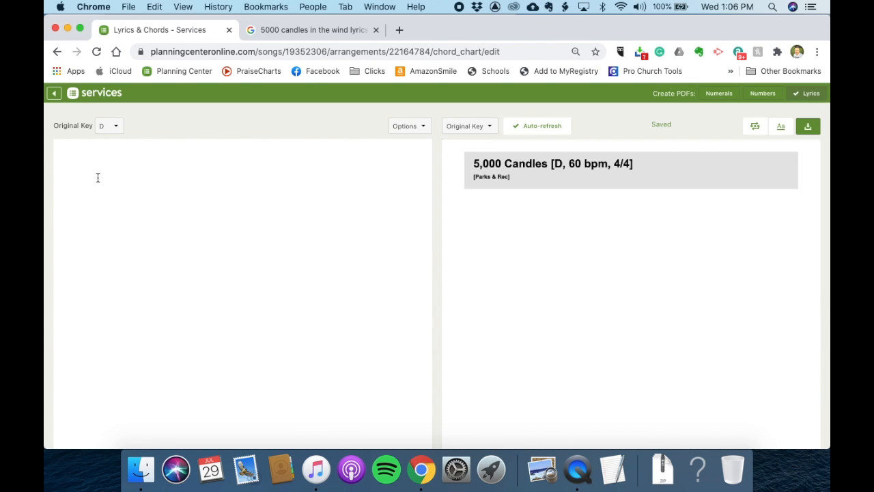
pyautogui.click(318, 30)
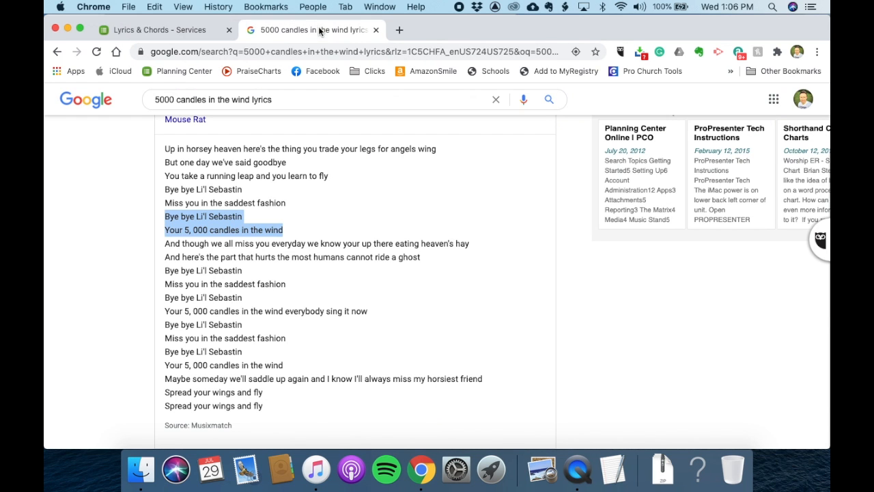
pyautogui.rightClick(213, 225)
pyautogui.click(190, 220)
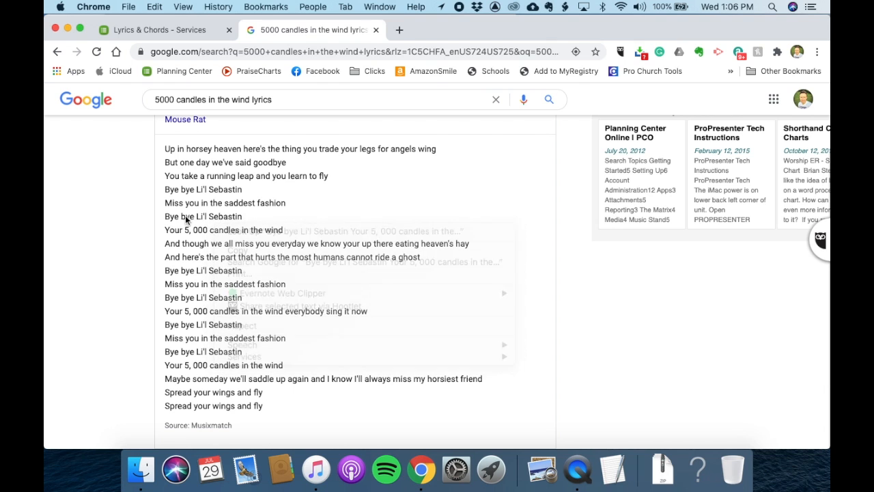
pyautogui.click(164, 215)
pyautogui.moveTo(164, 217); pyautogui.dragTo(293, 233)
pyautogui.press('super+c')
pyautogui.click(190, 31)
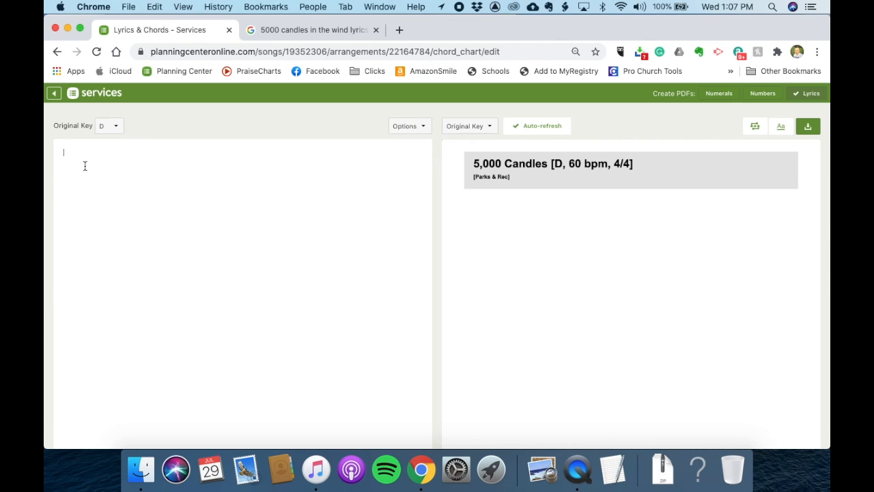
pyautogui.press('super+v')
# - Add a Chorus label line above the pasted lyrics
pyautogui.click(63, 152)
pyautogui.press('Return')
pyautogui.press('Up')
pyautogui.write('Chorus')
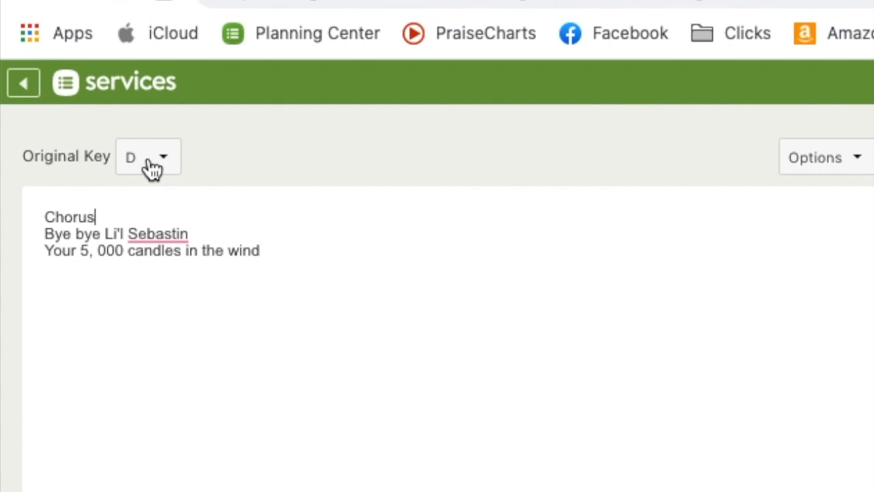
# - Insert chords D, G /, Em, A on the first line and D, G, D on the second chorus line
pyautogui.click(151, 169)
pyautogui.click(146, 170)
pyautogui.click(44, 234)
pyautogui.write('[D]')
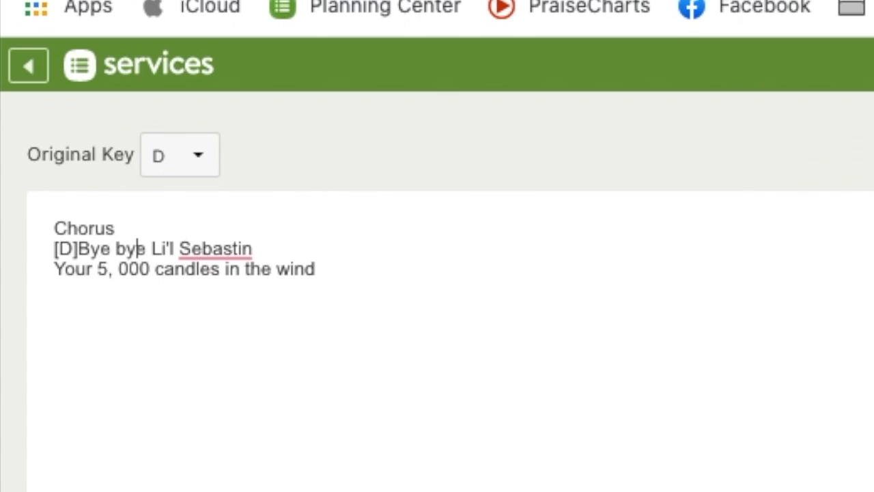
pyautogui.press('Right')
pyautogui.press('Right')
pyautogui.press('Right')
pyautogui.press('Right')
pyautogui.press('Right')
pyautogui.press('Right')
pyautogui.press('Right')
pyautogui.press('Right')
pyautogui.press('Right')
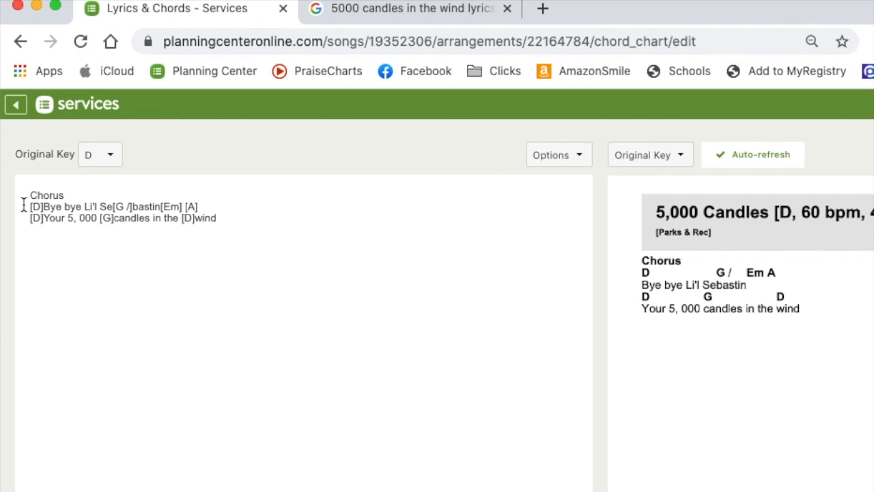
# - Duplicate the whole chorus block below itself
pyautogui.moveTo(29, 194); pyautogui.dragTo(234, 218)
pyautogui.press('super+c')
pyautogui.click(228, 220)
pyautogui.press('Return')
pyautogui.press('super+v')
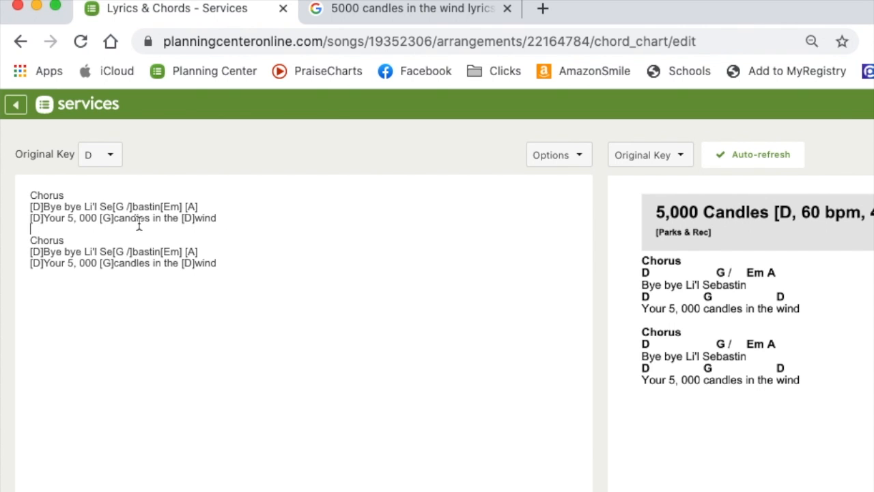
# - Insert a TRANSPOSE KEY code between the two choruses and set it to +2
pyautogui.click(558, 159)
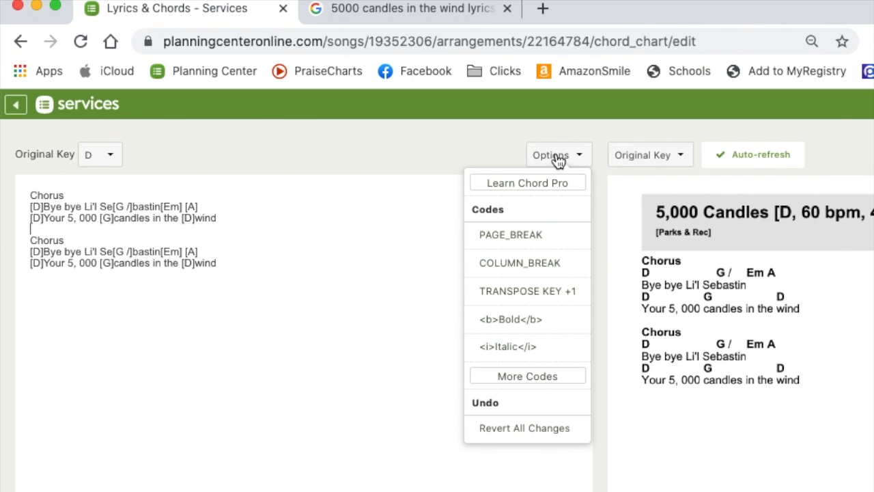
pyautogui.click(513, 289)
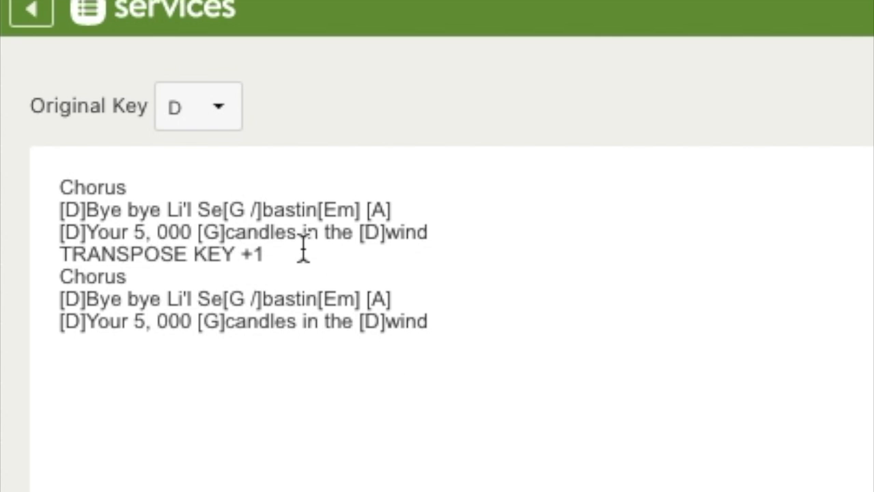
pyautogui.click(138, 174)
pyautogui.press('BackSpace')
pyautogui.write('2')
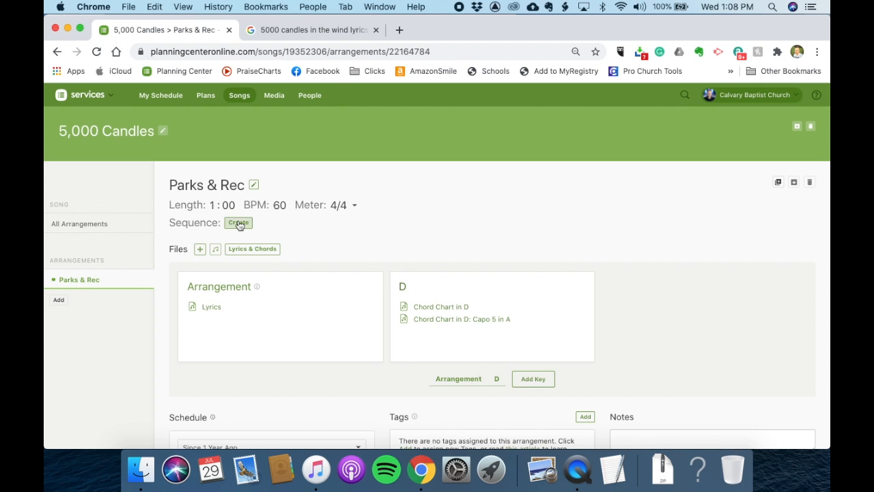
# - Create the arrangement's sequence as Verse, Chorus, Chorus and save it
pyautogui.click(241, 222)
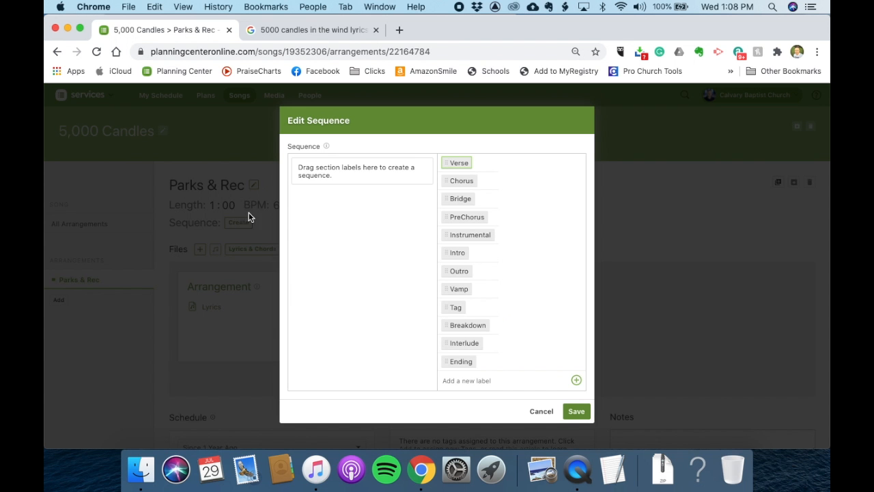
pyautogui.click(458, 162)
pyautogui.click(464, 179)
pyautogui.click(495, 179)
pyautogui.click(580, 409)
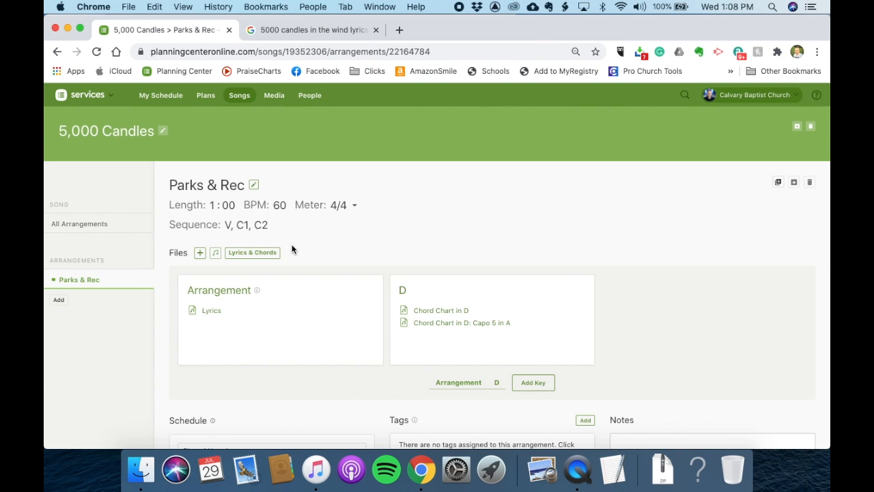
# - Attach Li'l Sebastian.mp3 from the Finder Music folder to the arrangement's D key files
pyautogui.scroll(-3, 302, 278)
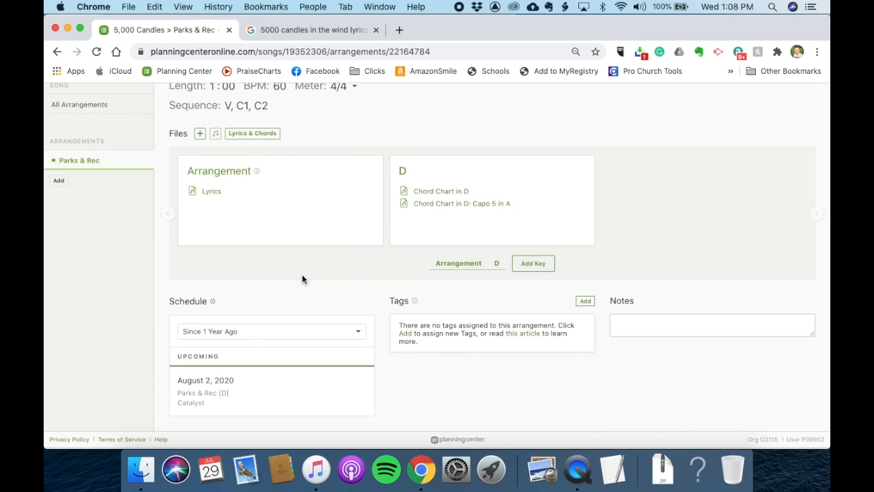
pyautogui.click(141, 469)
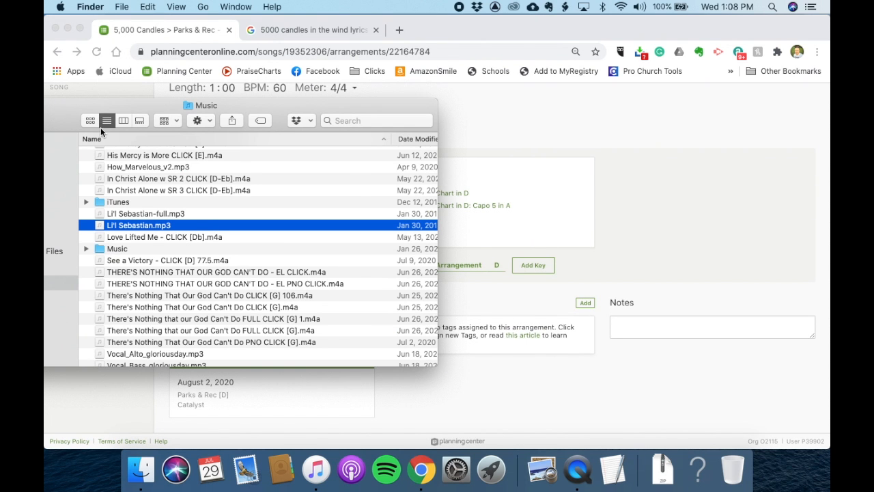
pyautogui.moveTo(196, 225); pyautogui.dragTo(533, 228)
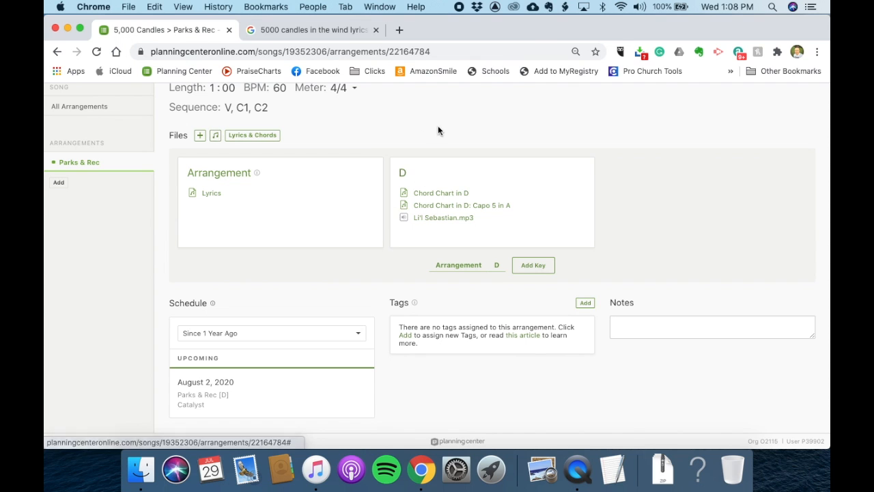
# - Add an Ab key to the arrangement with capo options for capo 1, capo 3 and capo 4
pyautogui.click(536, 266)
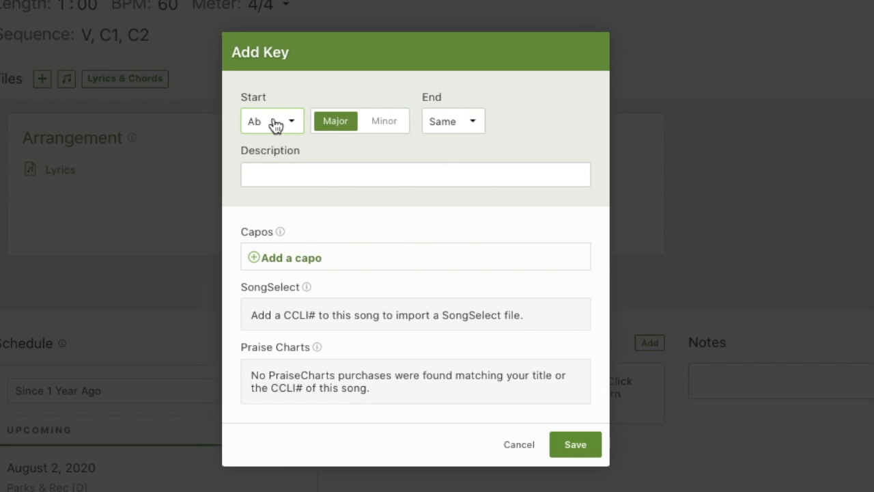
pyautogui.click(293, 258)
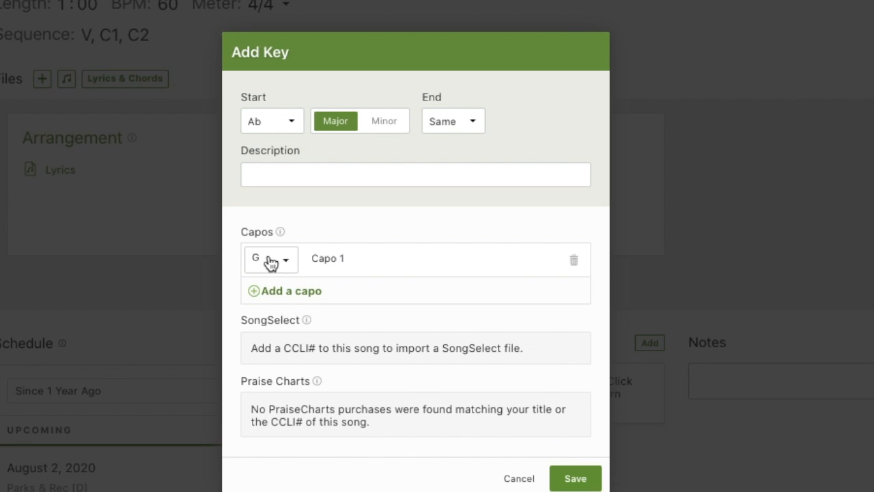
pyautogui.click(288, 288)
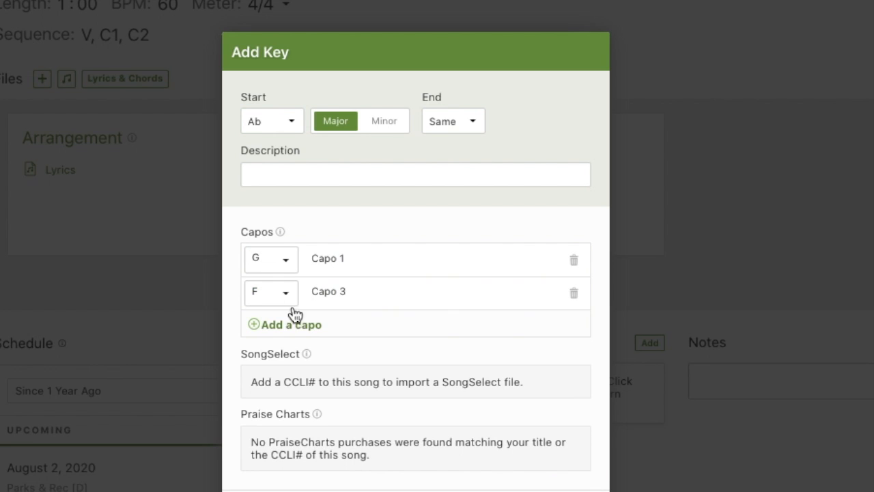
pyautogui.click(297, 324)
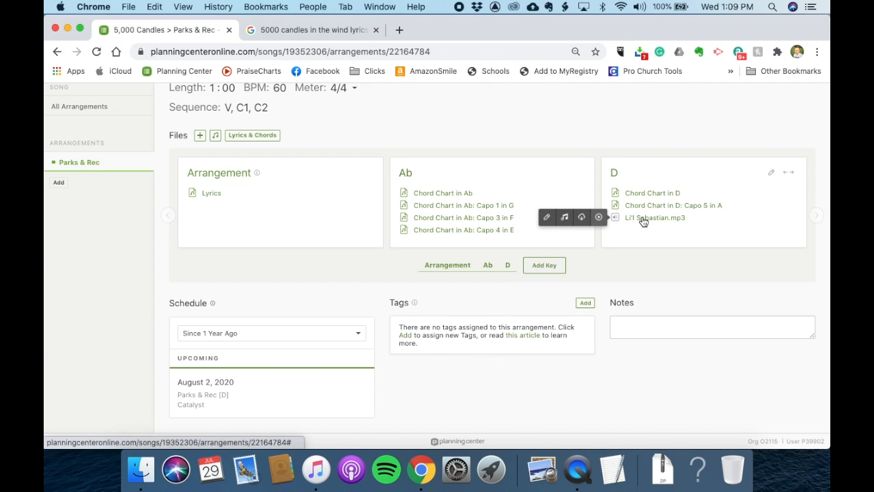
# - Transpose the Li'l Sebastian.mp3 audio file from D to Ab
pyautogui.click(564, 217)
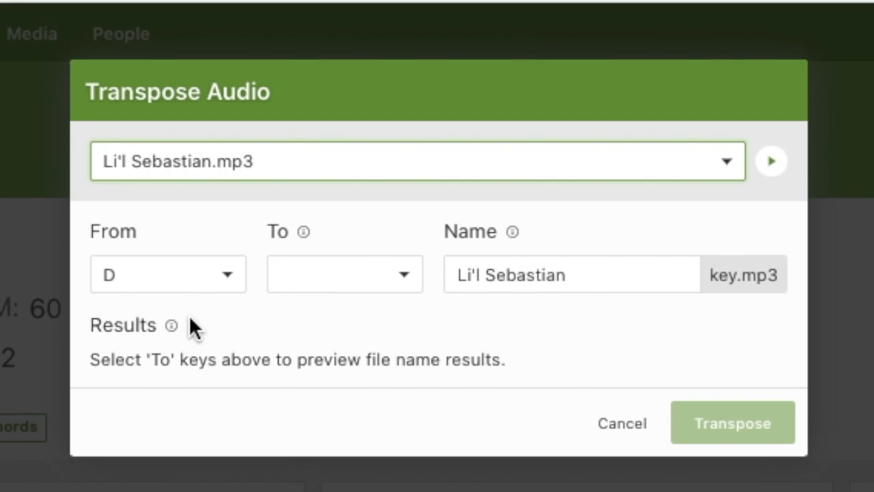
pyautogui.click(310, 280)
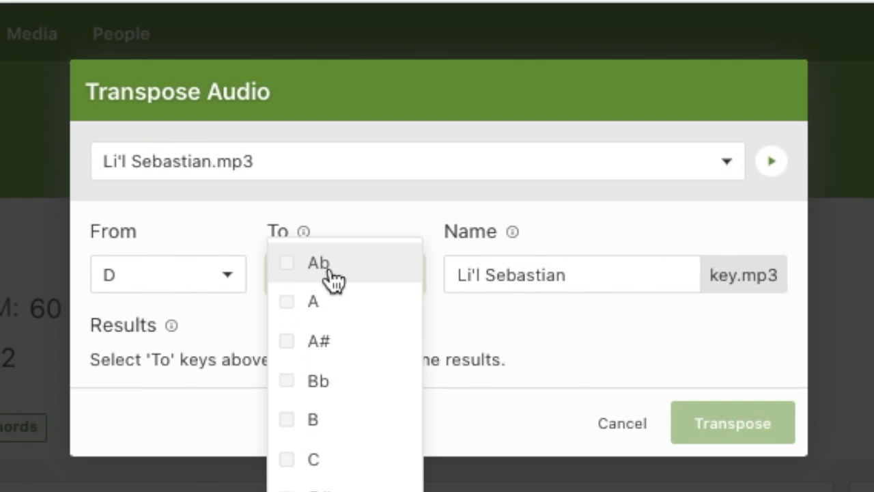
pyautogui.click(287, 265)
pyautogui.click(717, 482)
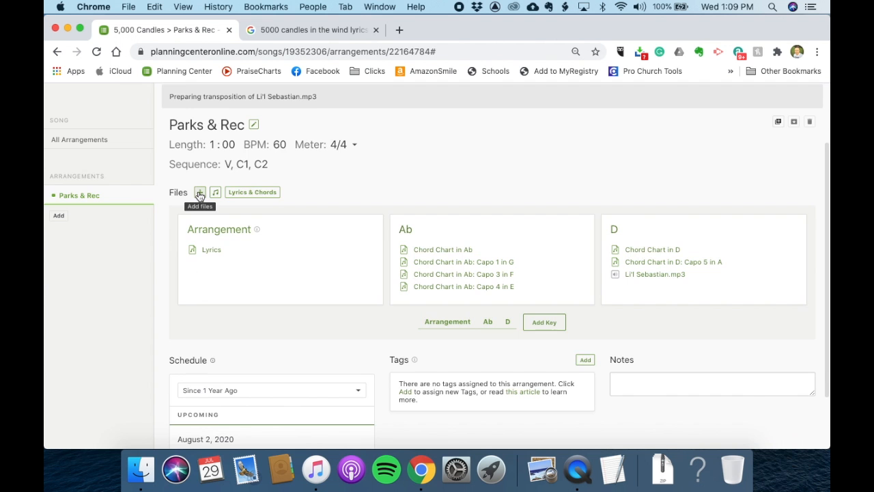
# - Attach the Eagleton Unity Concert (Episode Highlight) YouTube video to the arrangement's files
pyautogui.click(198, 191)
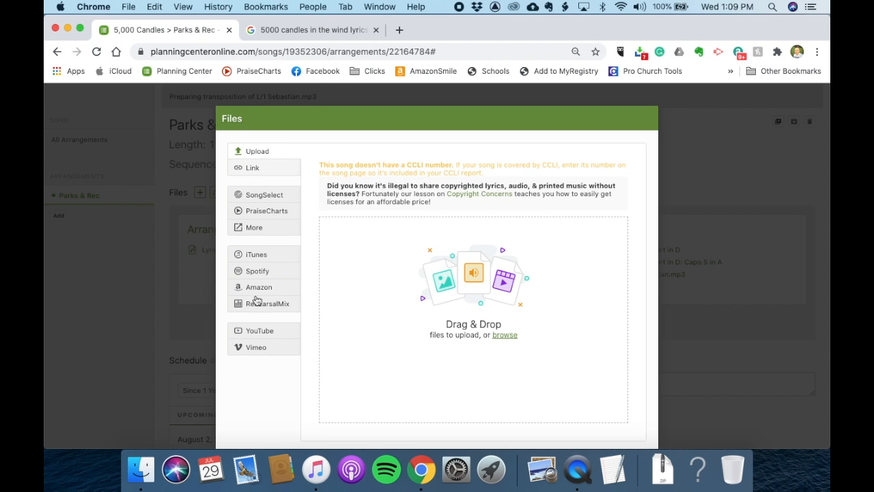
pyautogui.click(260, 332)
pyautogui.click(617, 247)
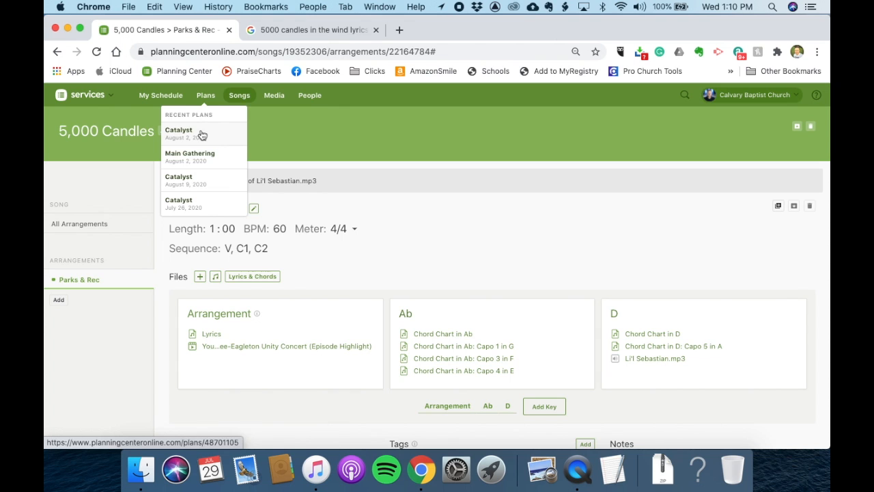
# - Open the August 2, 2020 Catalyst plan from the recent plans
pyautogui.click(202, 135)
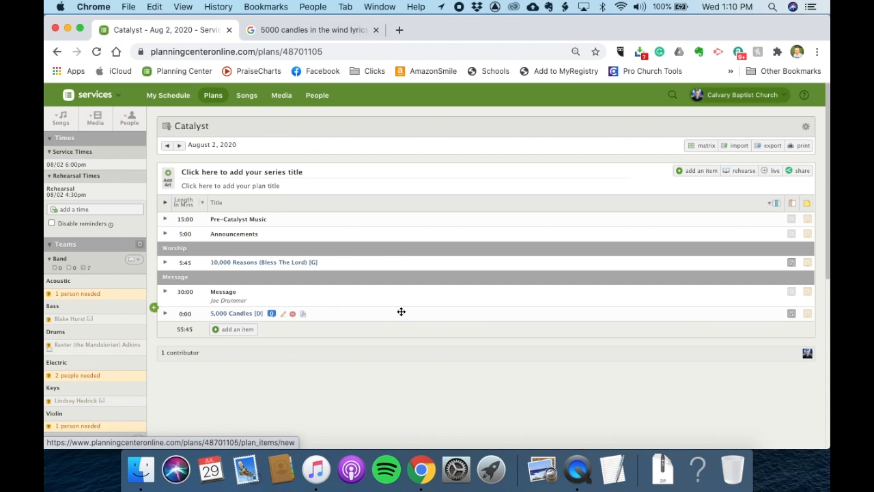
pyautogui.moveTo(400, 310); pyautogui.dragTo(498, 274)
pyautogui.moveTo(794, 282)
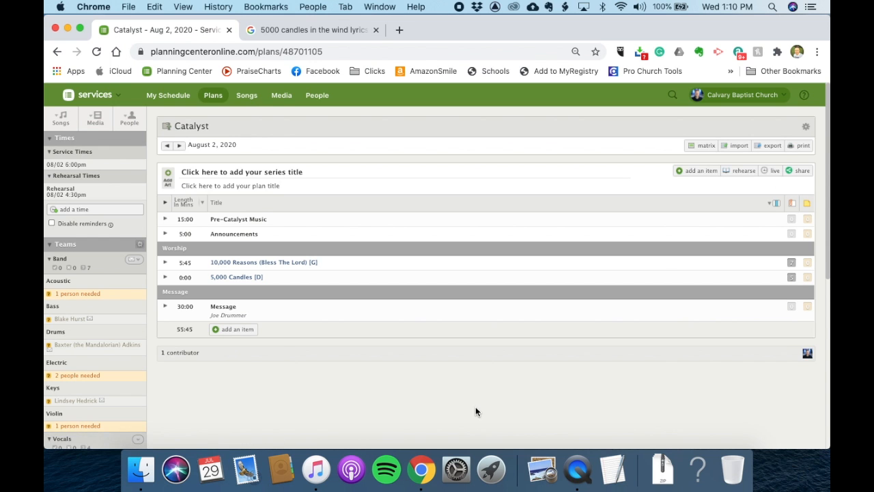
# - Open an email to the plan's scheduled people, review the message, and cancel without sending
pyautogui.scroll(-3, 281, 352)
pyautogui.scroll(-5, 281, 352)
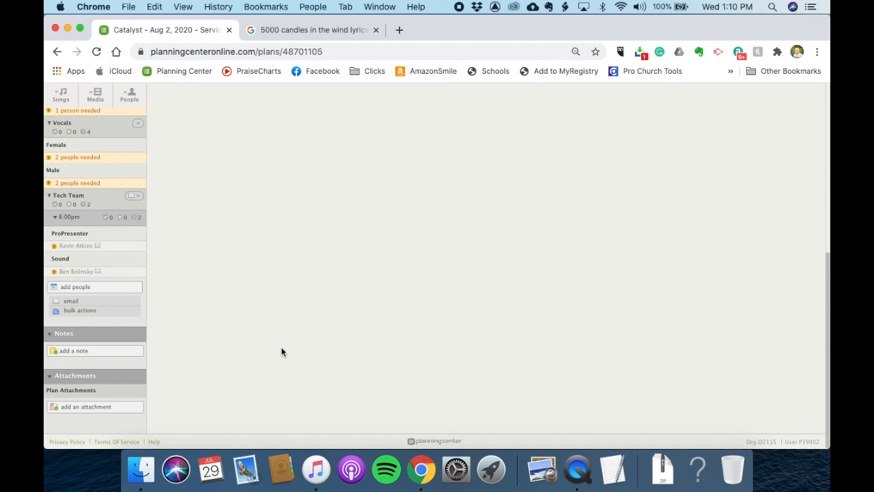
pyautogui.click(113, 304)
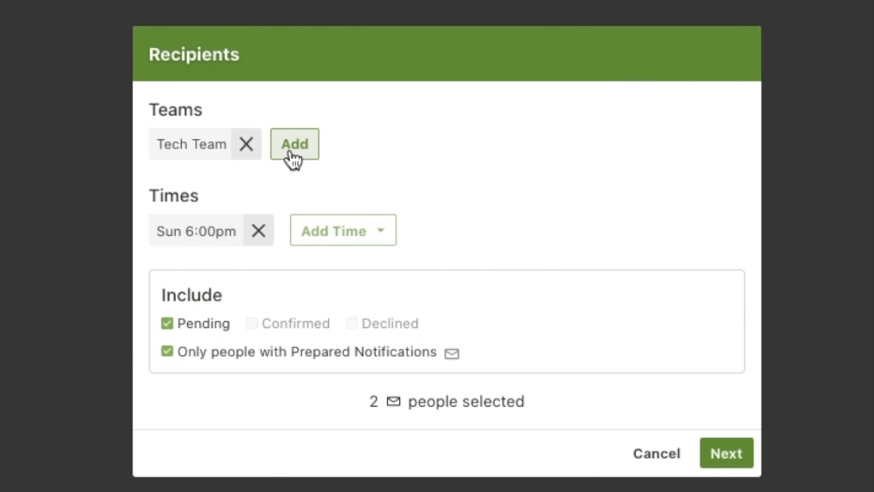
pyautogui.click(292, 145)
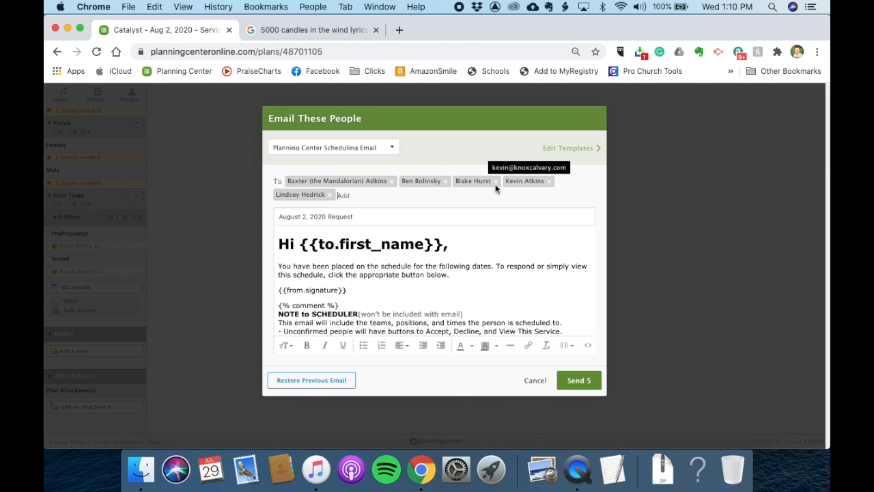
pyautogui.scroll(-1, 429, 267)
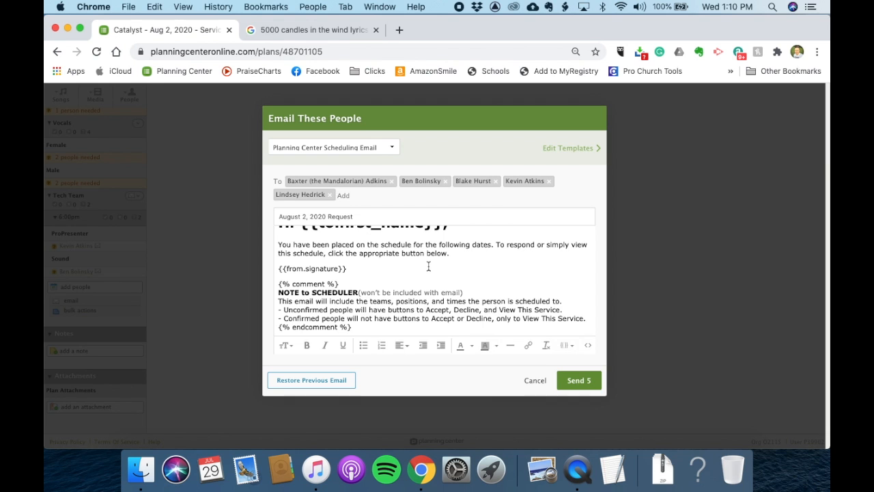
pyautogui.click(532, 382)
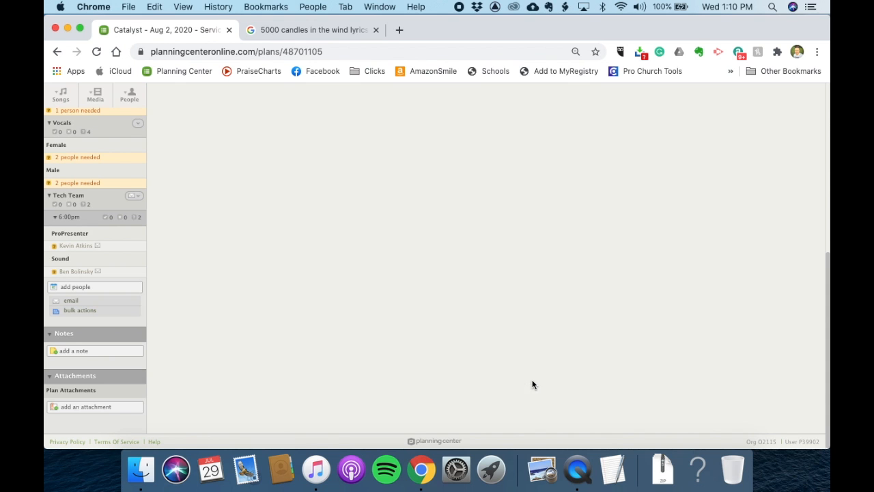